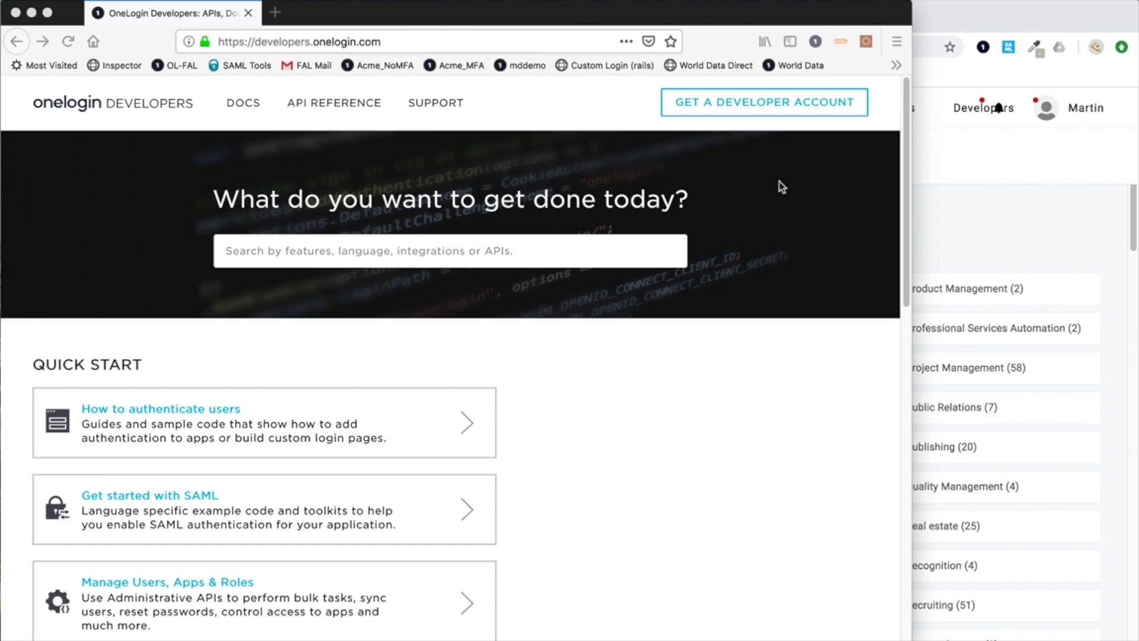
- Go from the Developers docs through the OpenID Connect section to the Inspector page
left_click(401, 39)
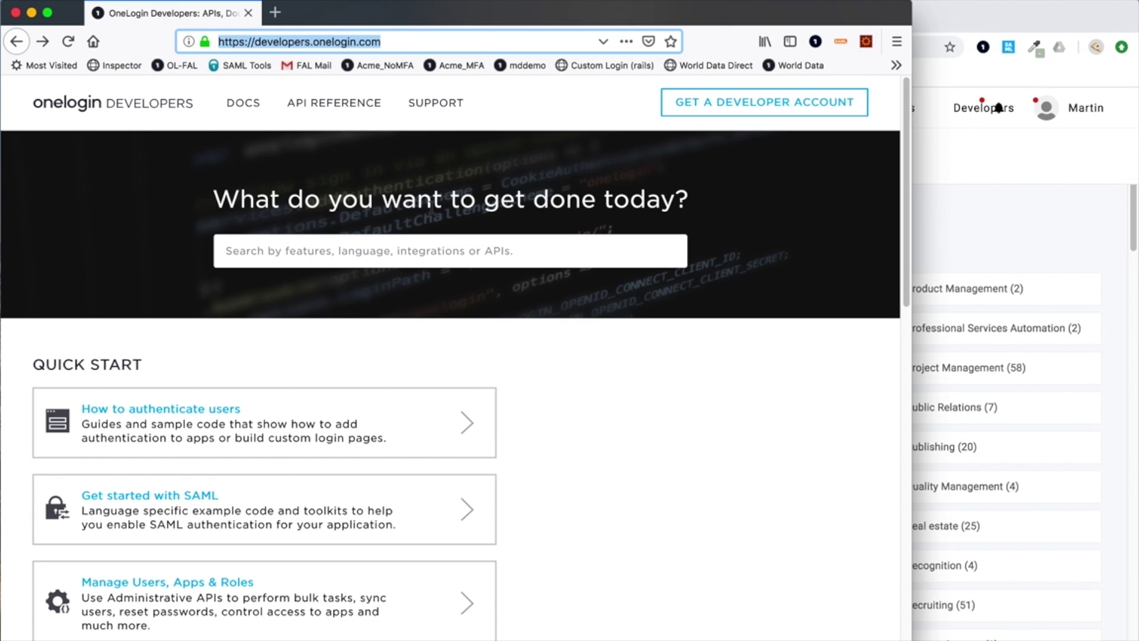
left_click(249, 110)
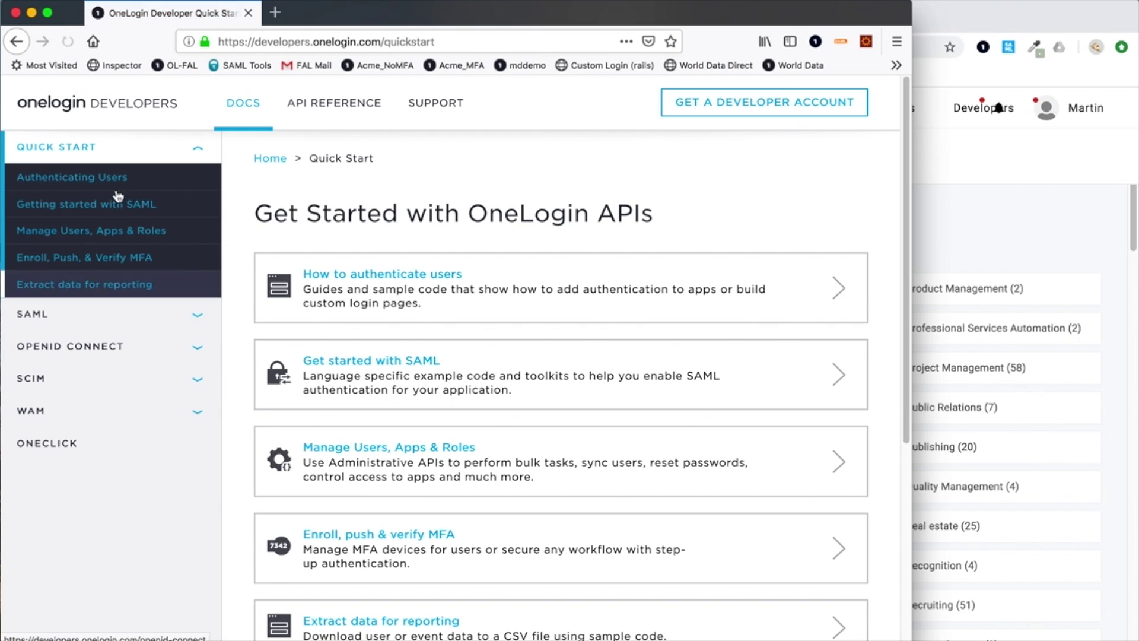
left_click(75, 347)
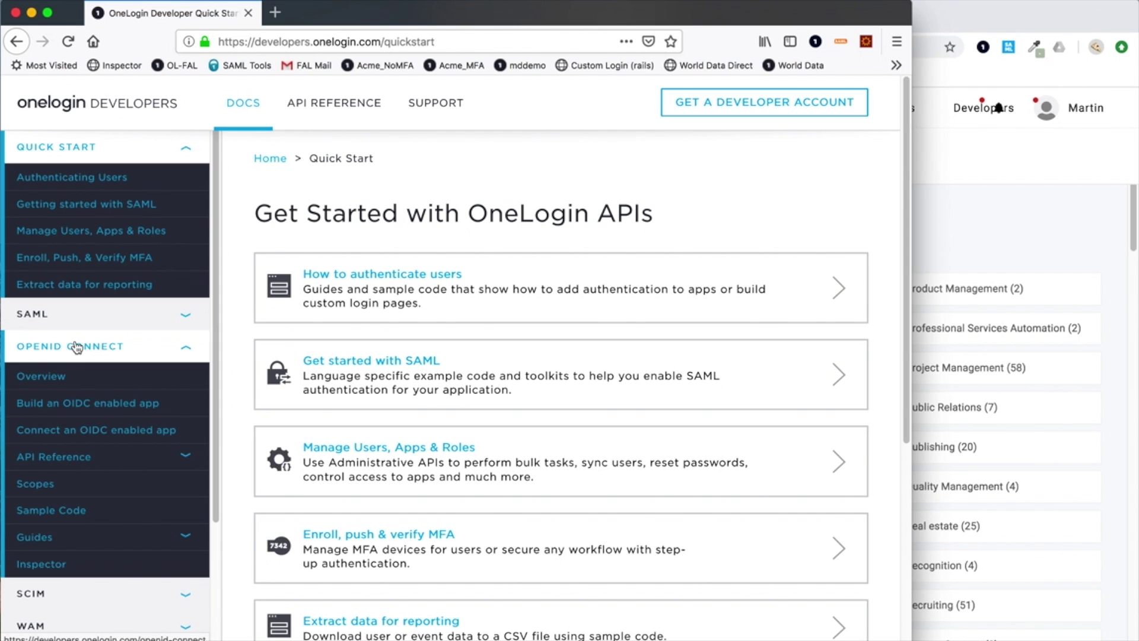
left_click(57, 570)
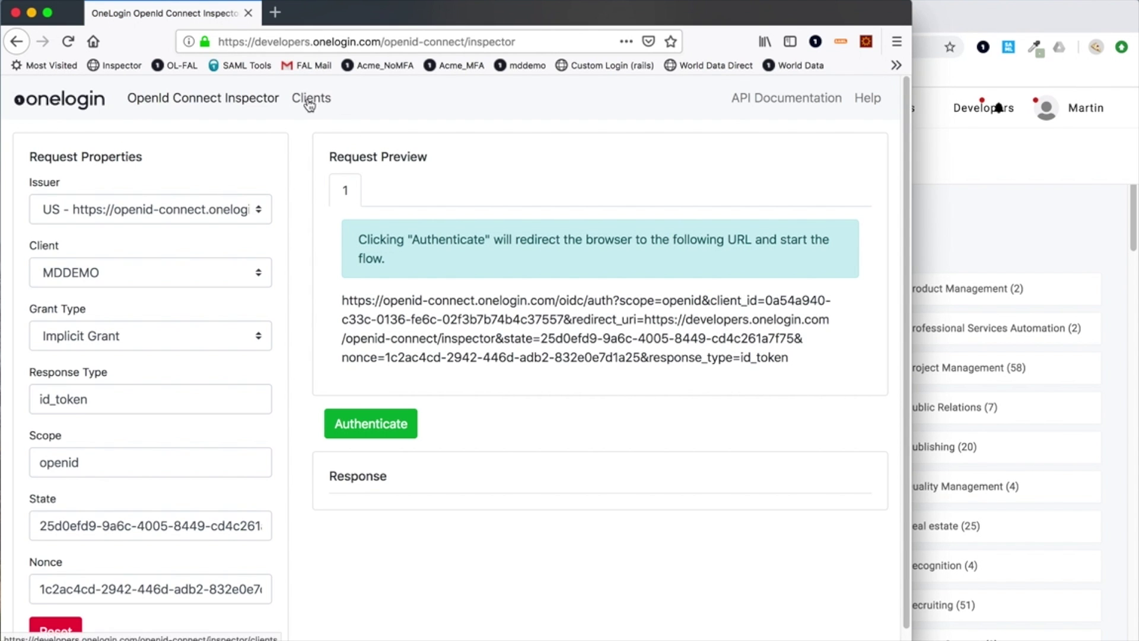
- Show the inspector's Clients page with the saved MDDEMO client and its client ID
left_click(309, 102)
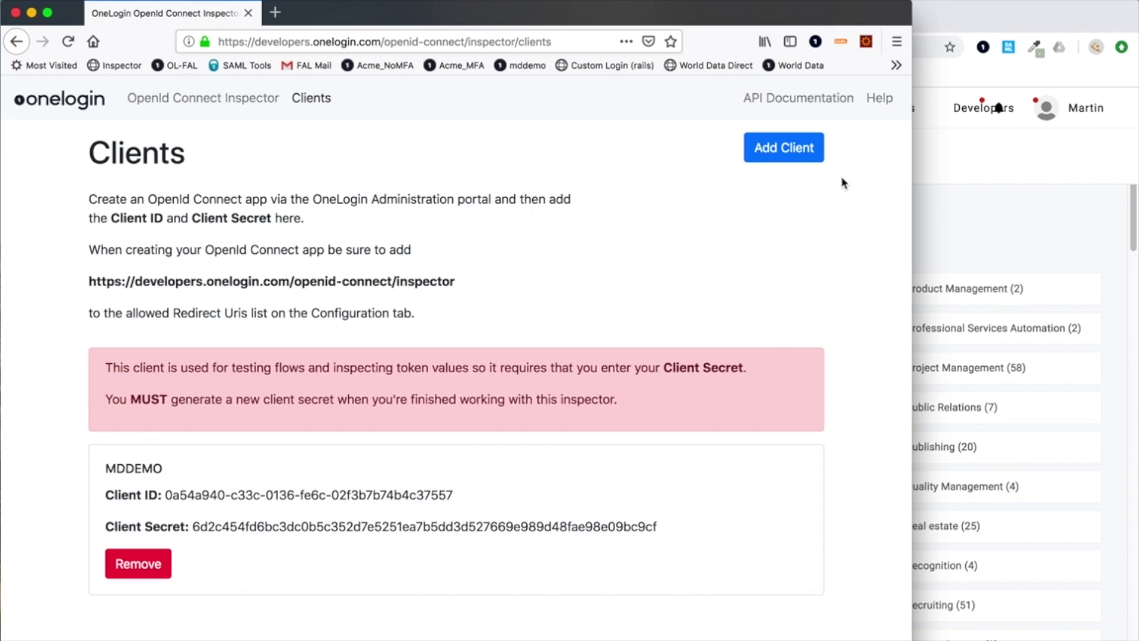
- Search Company Apps for 'oidc' and open the Inspector (OIDC) app's edit page
left_click(971, 16)
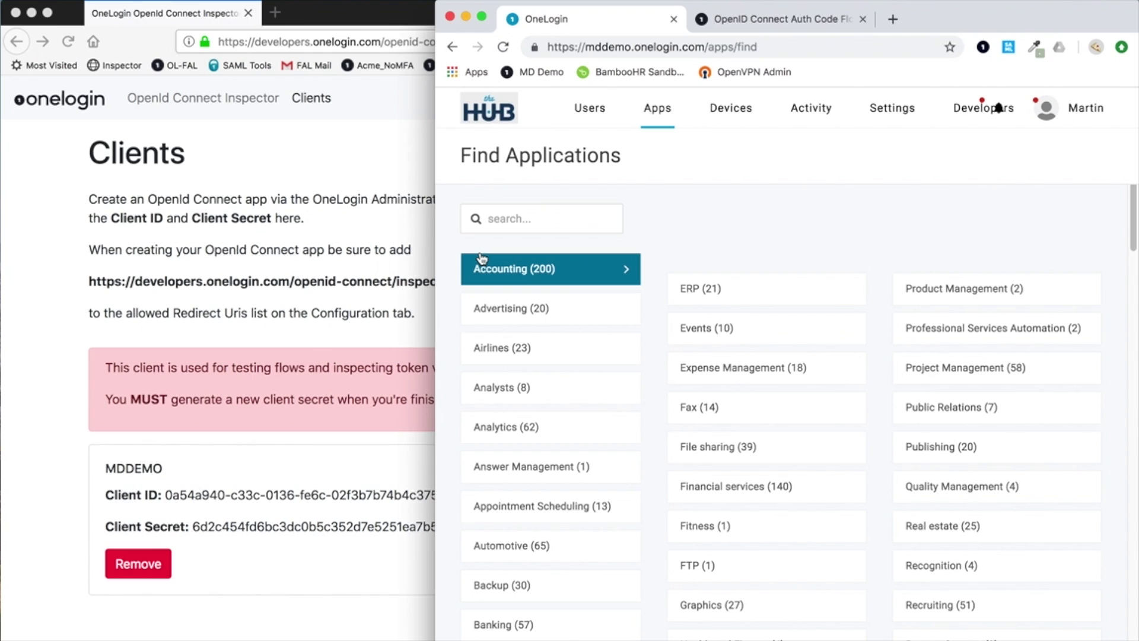
left_click(511, 218)
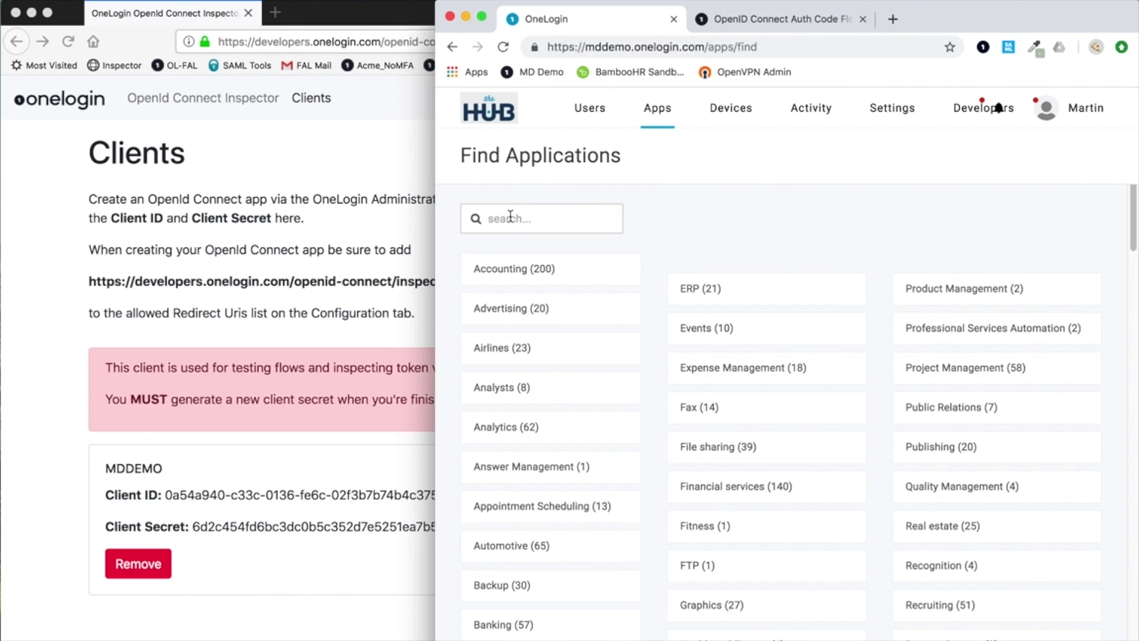
type("oidc")
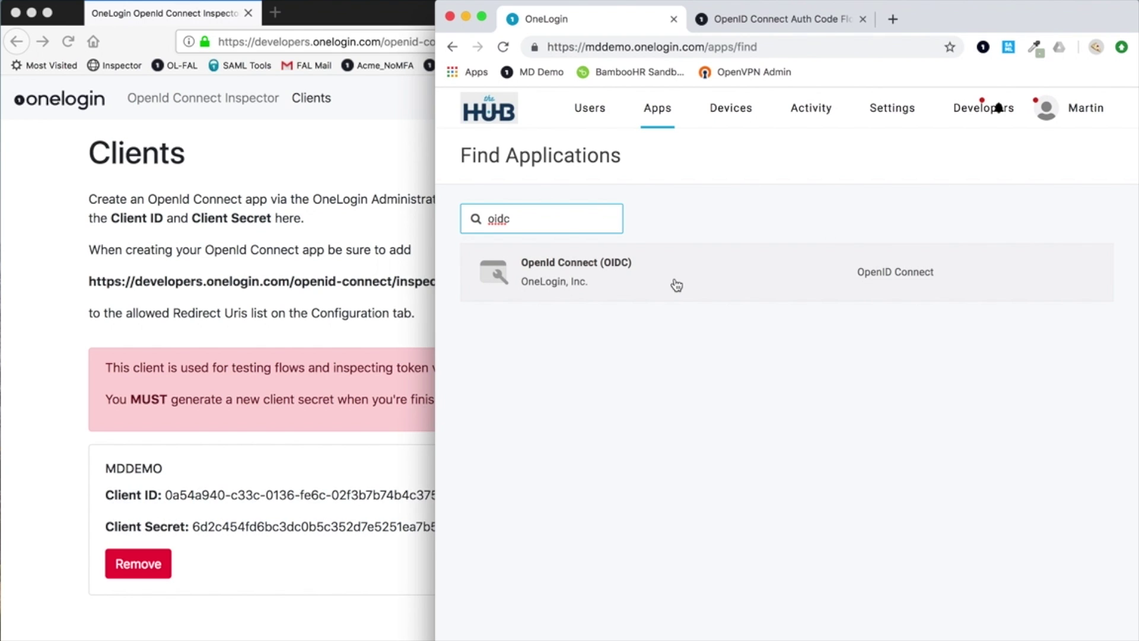
mouse_move(659, 119)
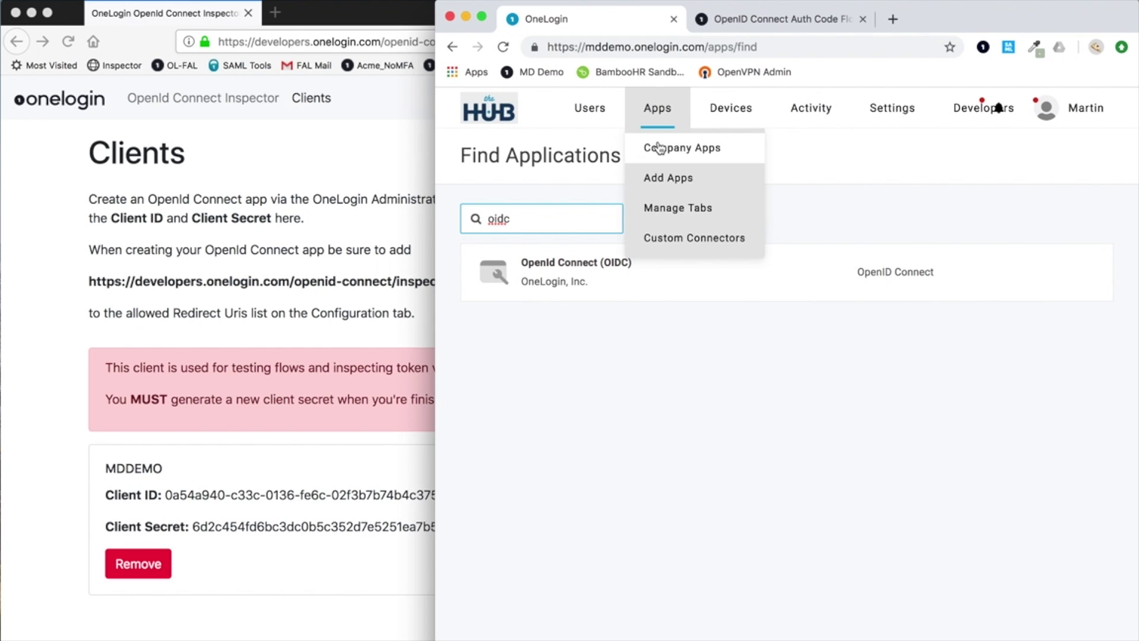
left_click(656, 148)
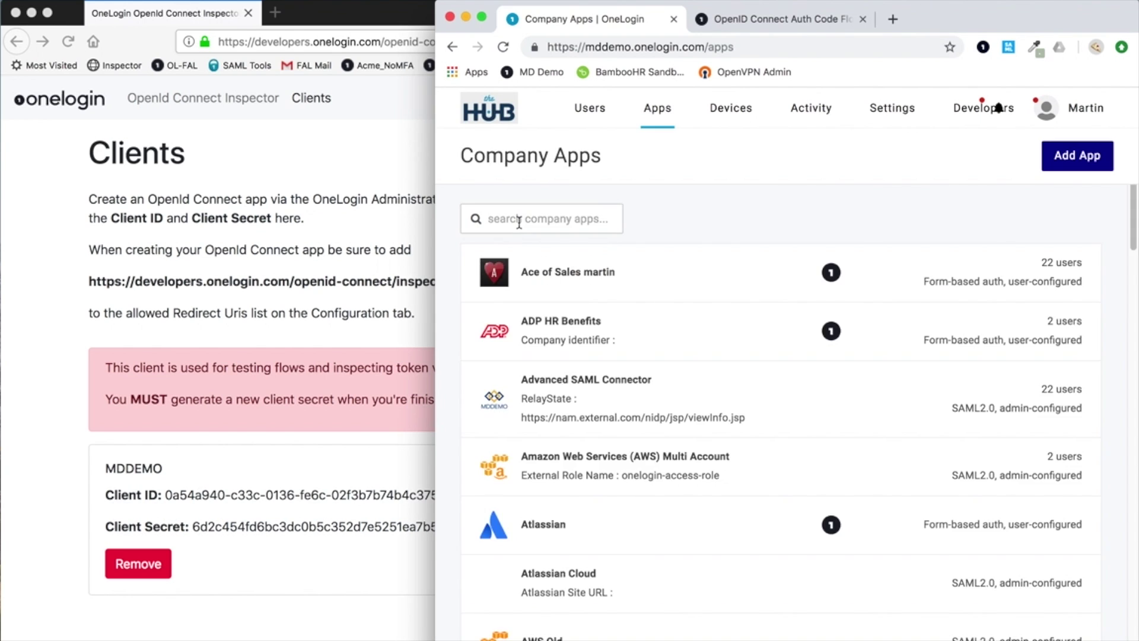
type("oidc")
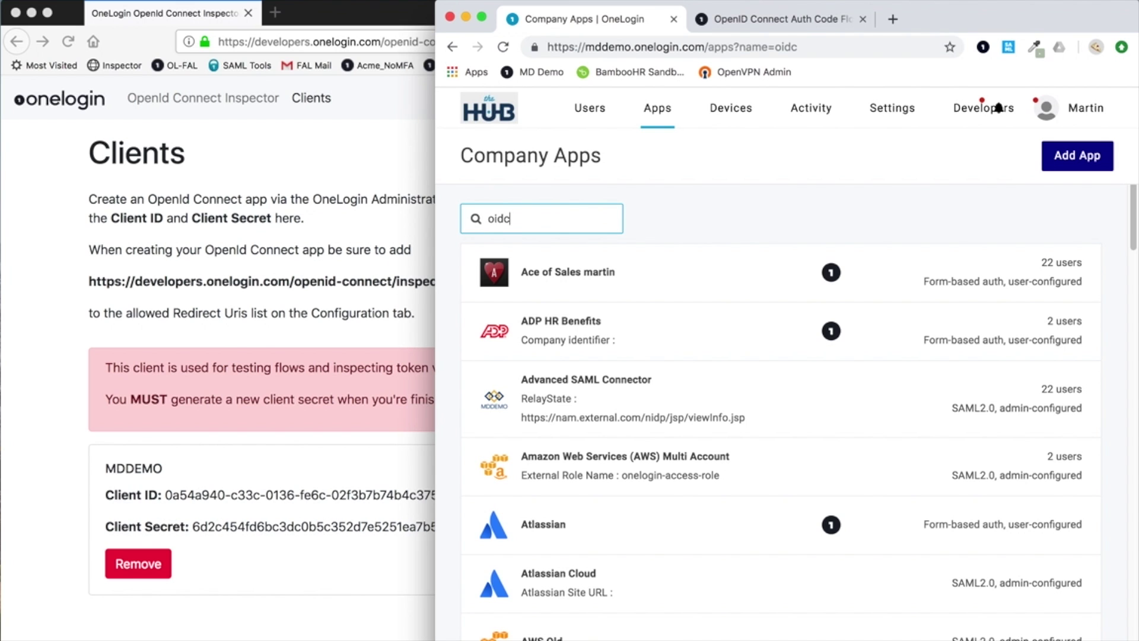
left_click(659, 273)
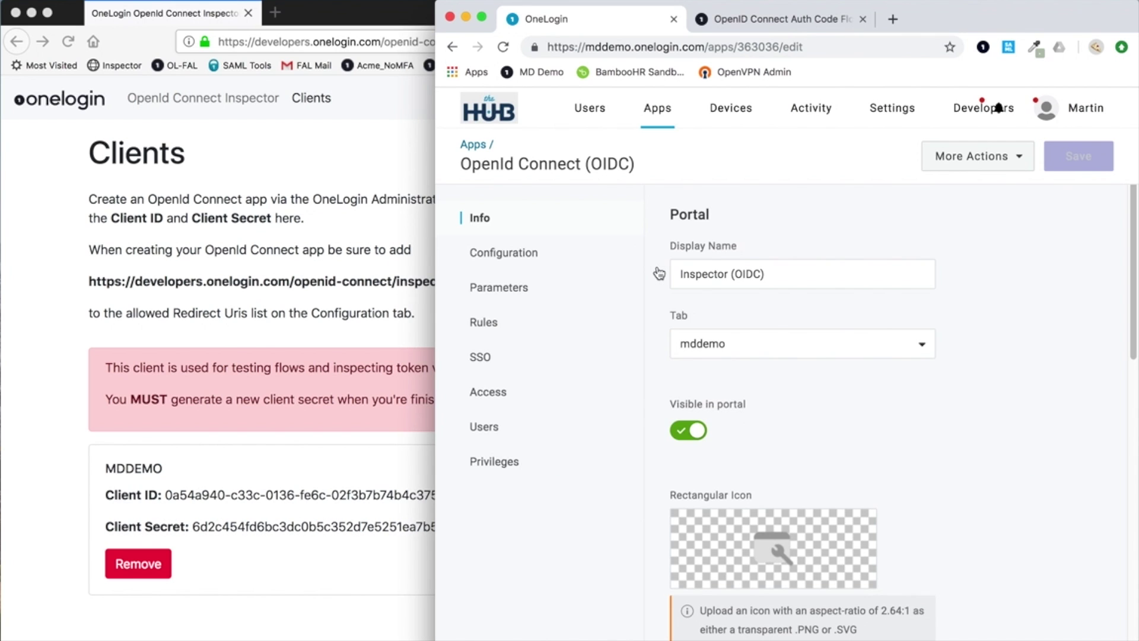
- Review the Configuration login URL pointing to the inspector, then view the app's Parameters
left_click(515, 255)
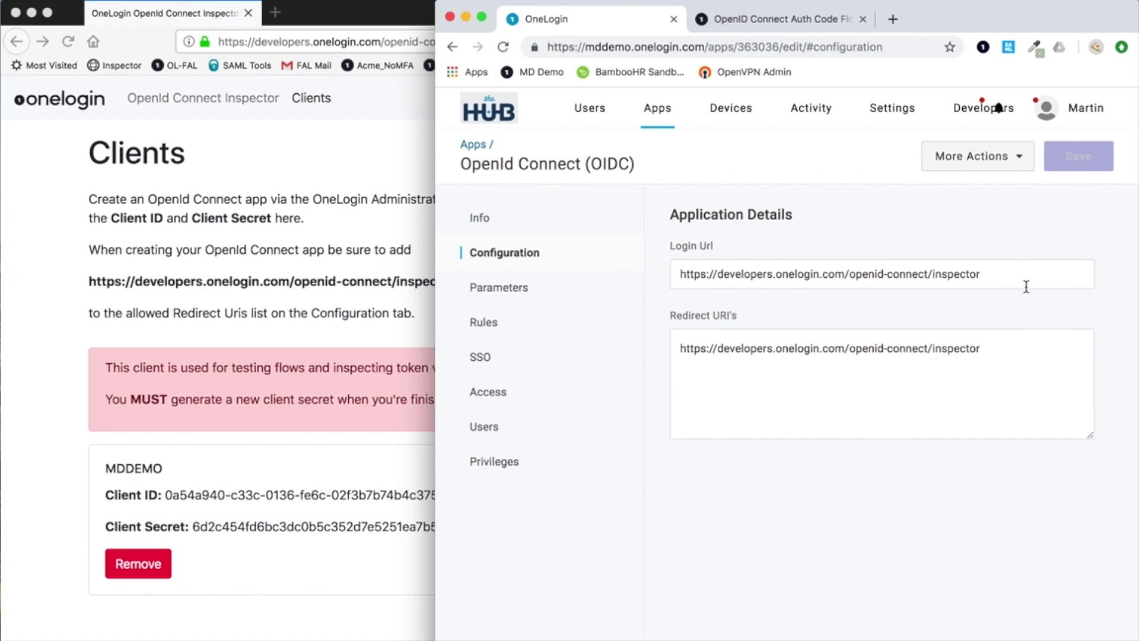
left_click_drag(1025, 286, 682, 279)
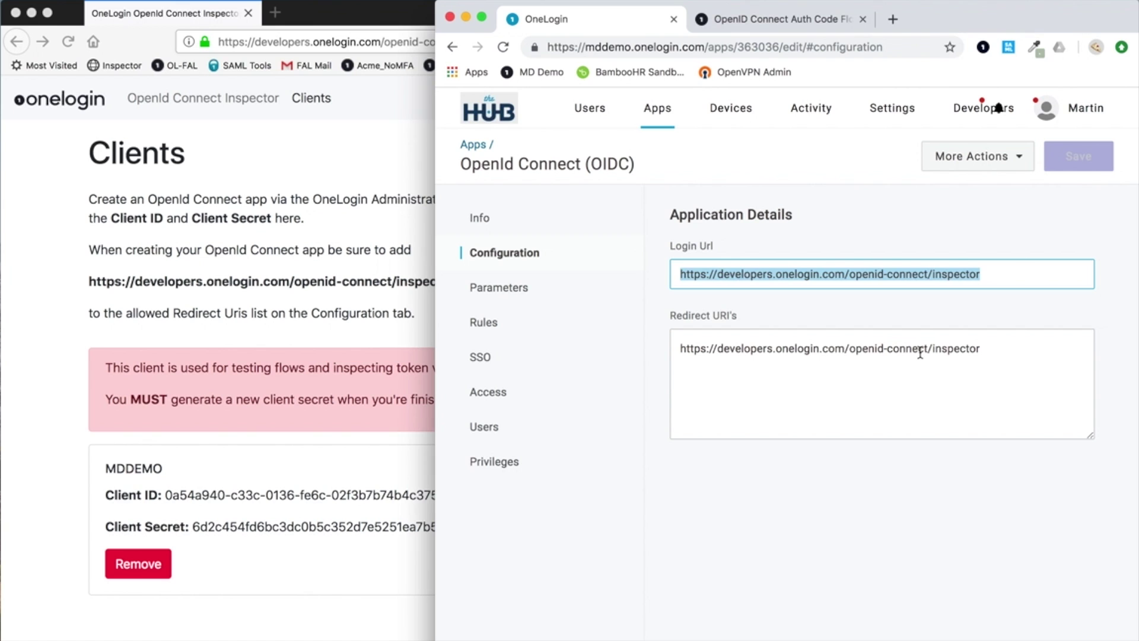
left_click(495, 290)
- Open the app's SSO settings and briefly reveal, then hide, the client secret
scroll(831, 445, "down", 1)
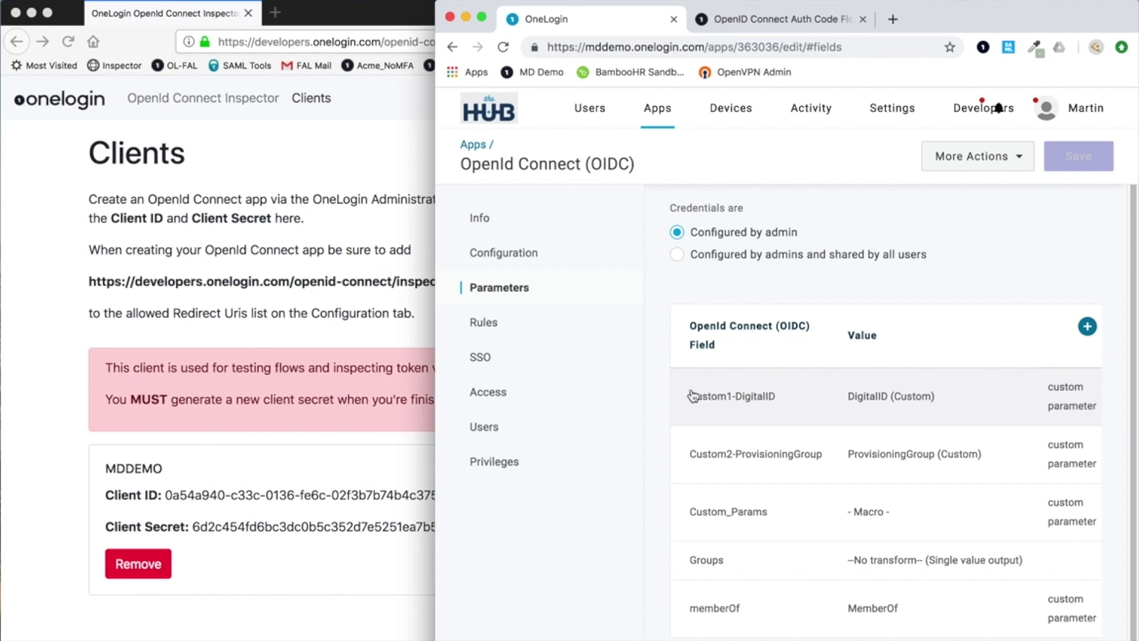
left_click(539, 359)
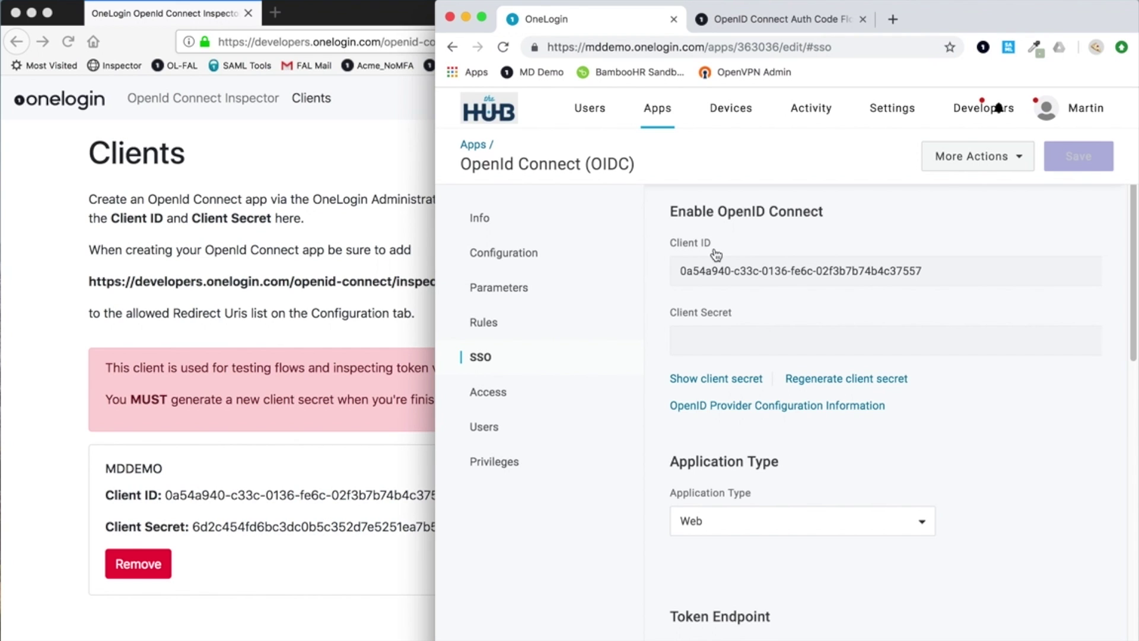
left_click(715, 385)
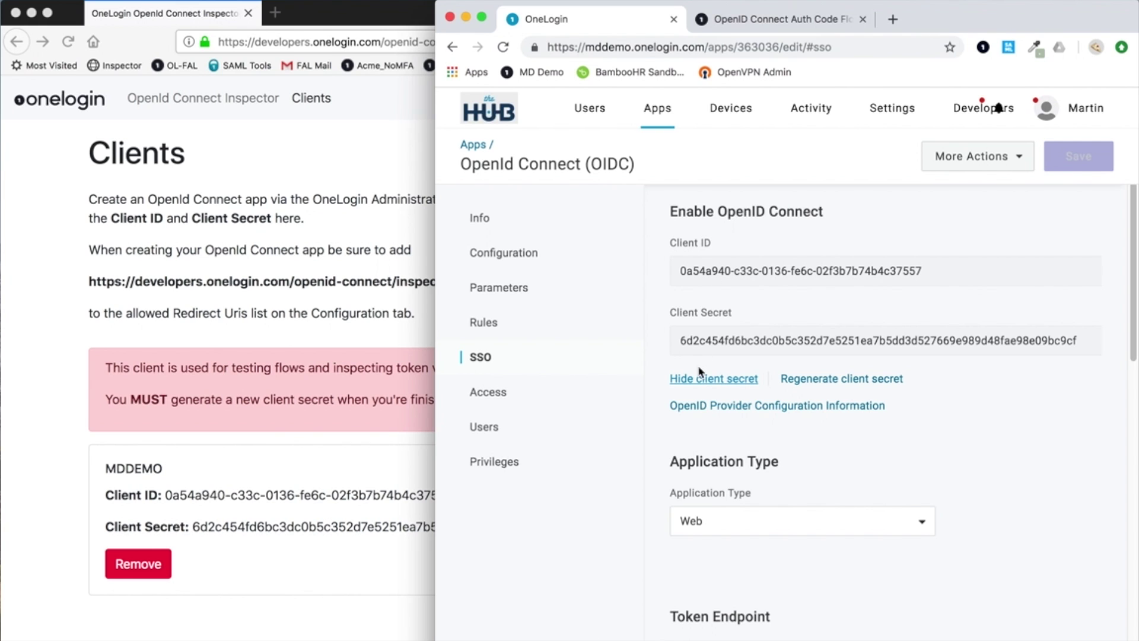
left_click(689, 381)
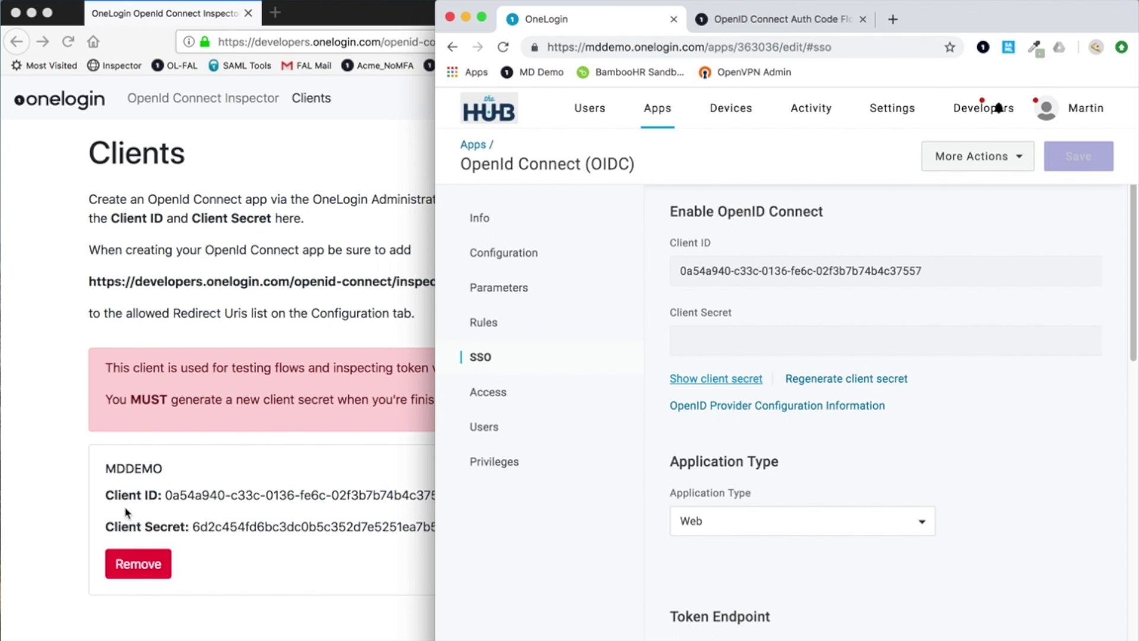
- Check the Add Client form in the inspector, then cancel it
left_click(111, 458)
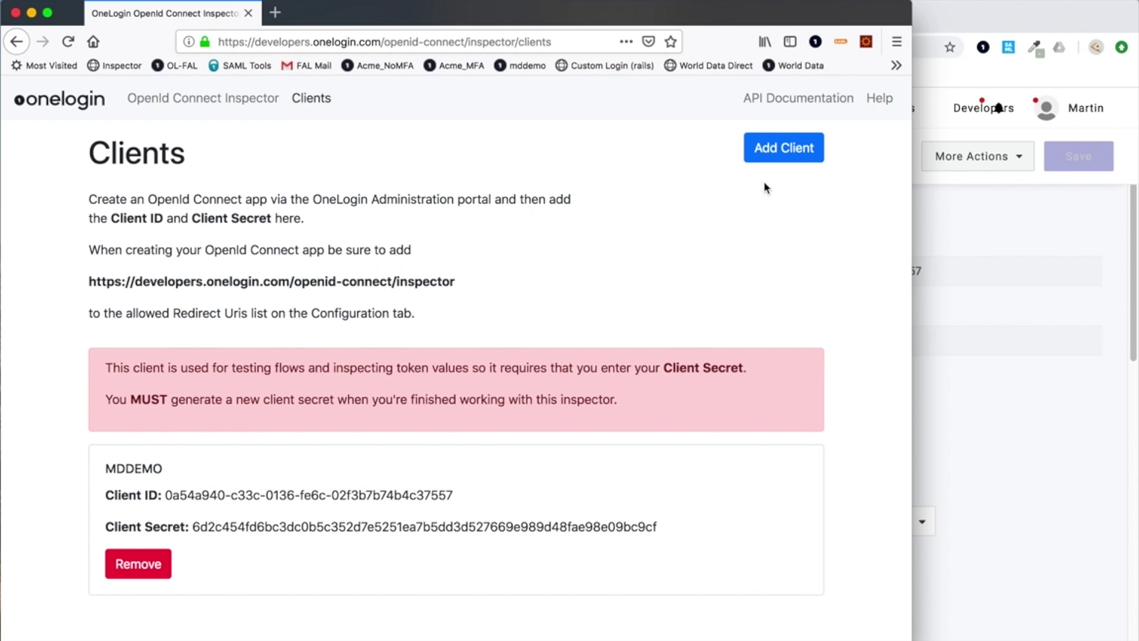
left_click(783, 148)
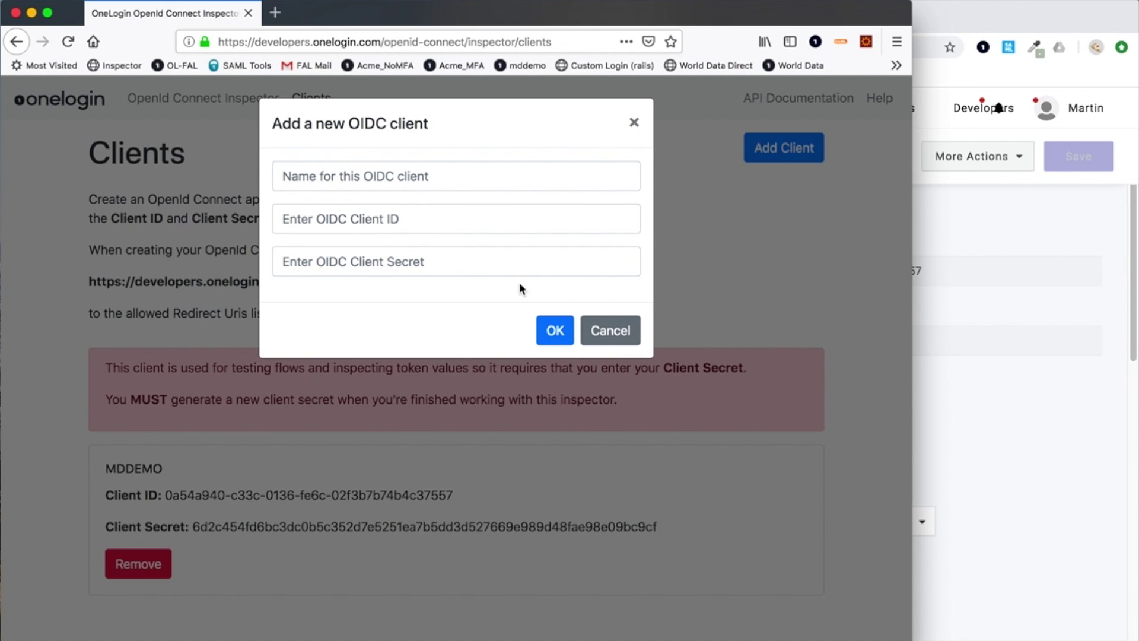
left_click(617, 332)
- Keep Application Type Web and Basic token endpoint authentication on the SSO tab
left_click(1027, 414)
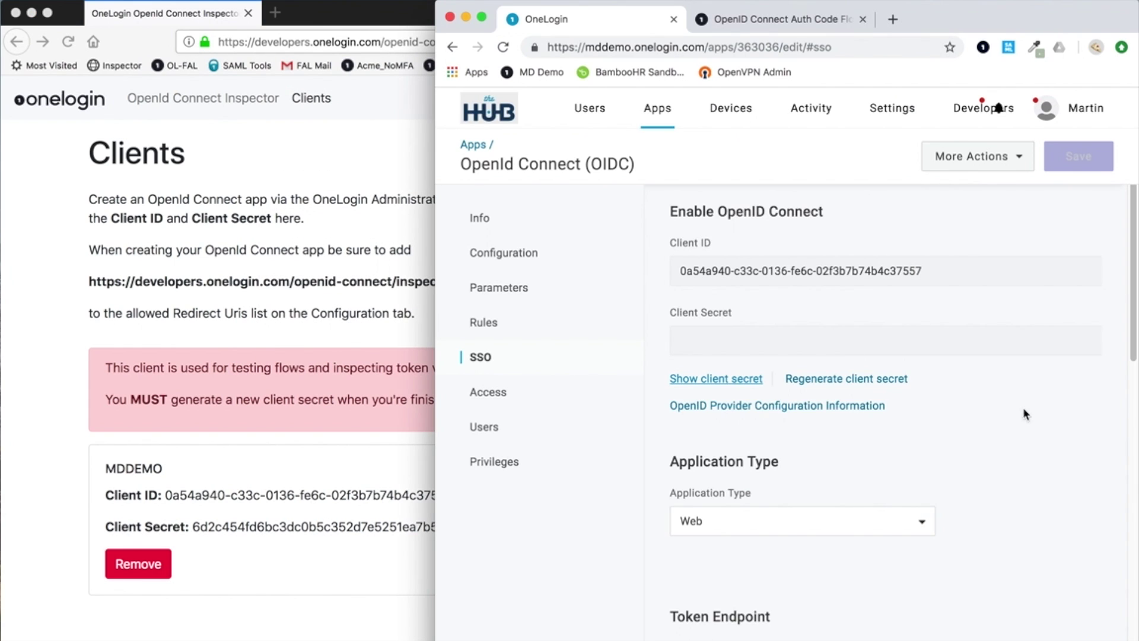
scroll(810, 397, "down", 1)
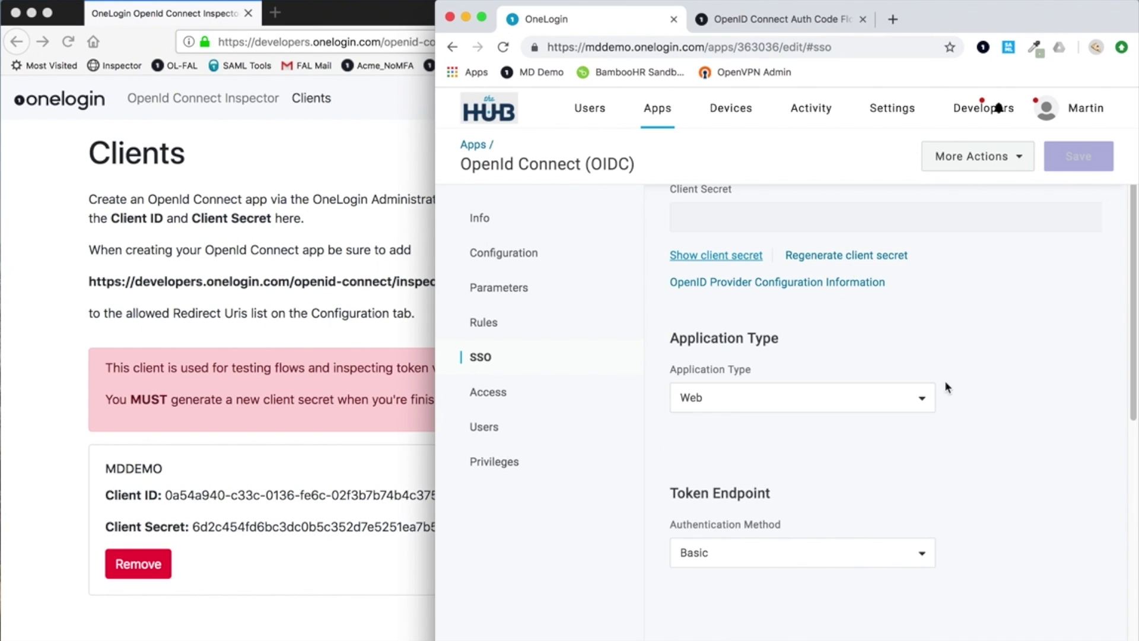
left_click(769, 403)
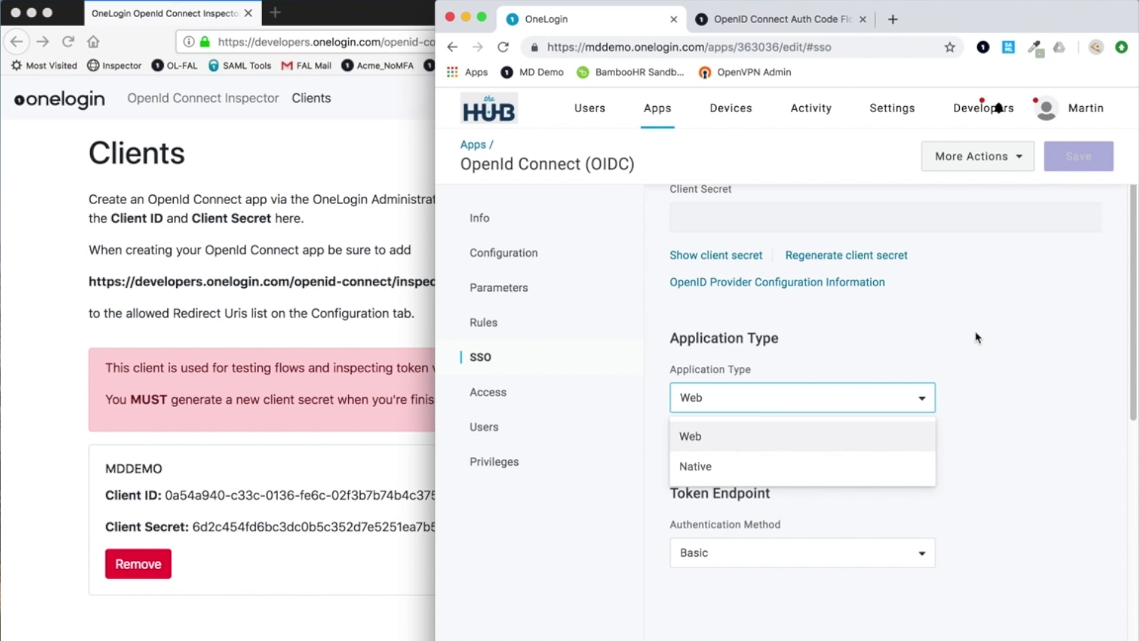
left_click(975, 349)
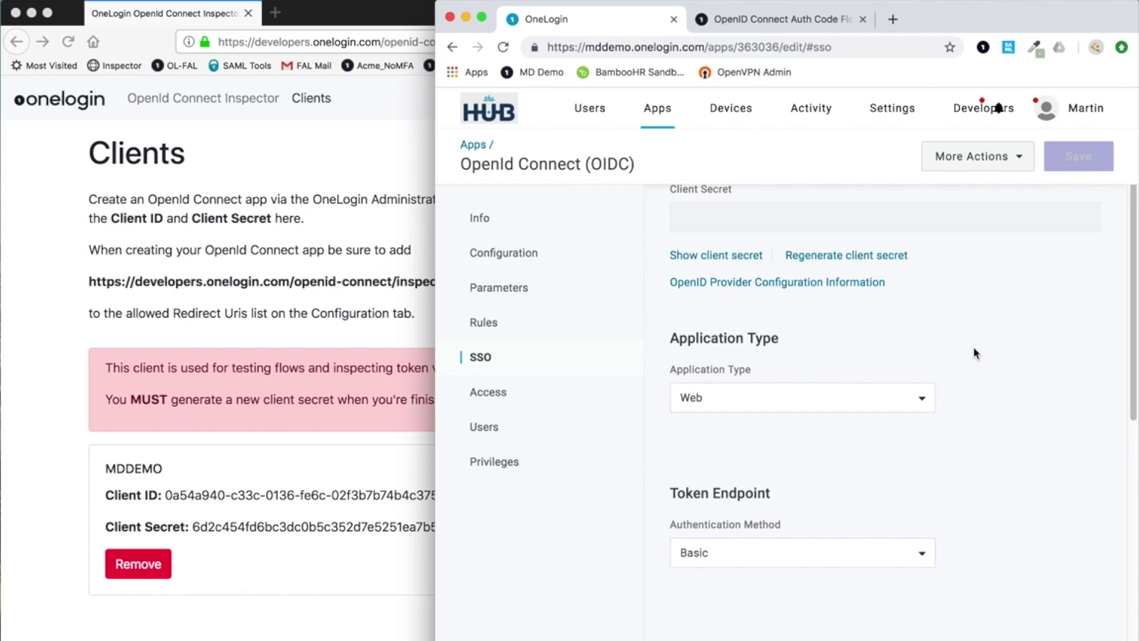
scroll(957, 349, "down", 3)
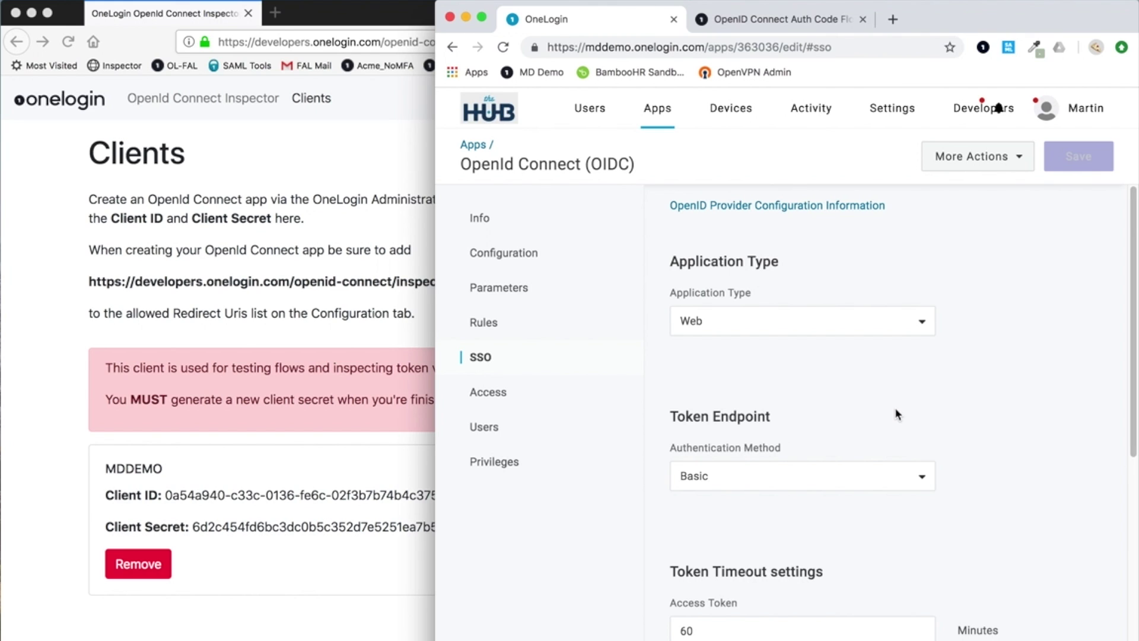
left_click(926, 476)
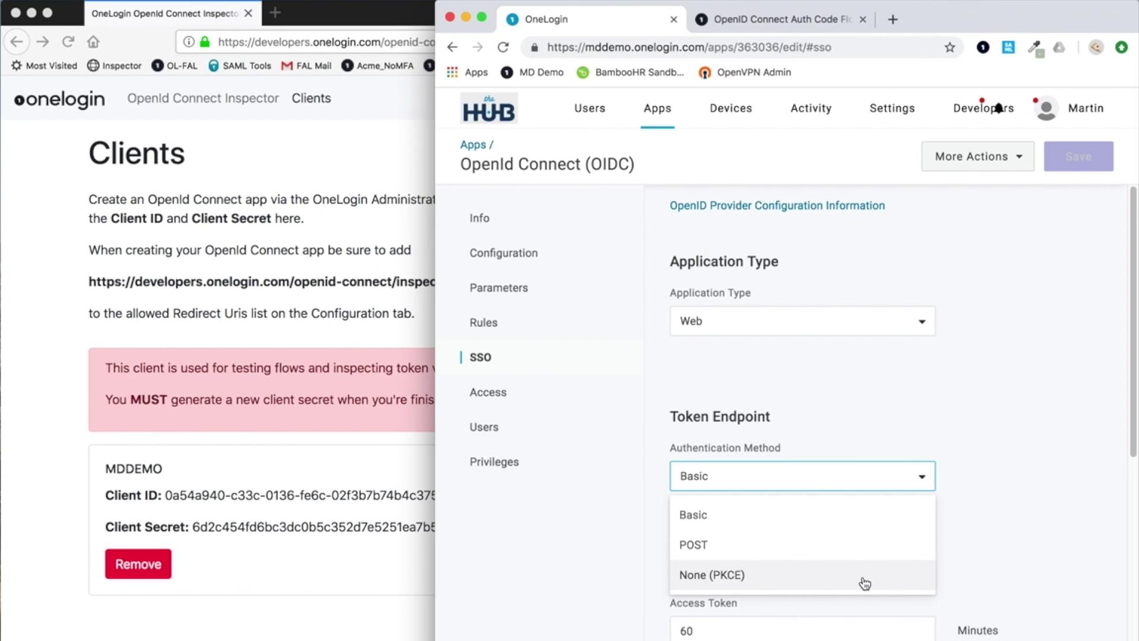
left_click(997, 565)
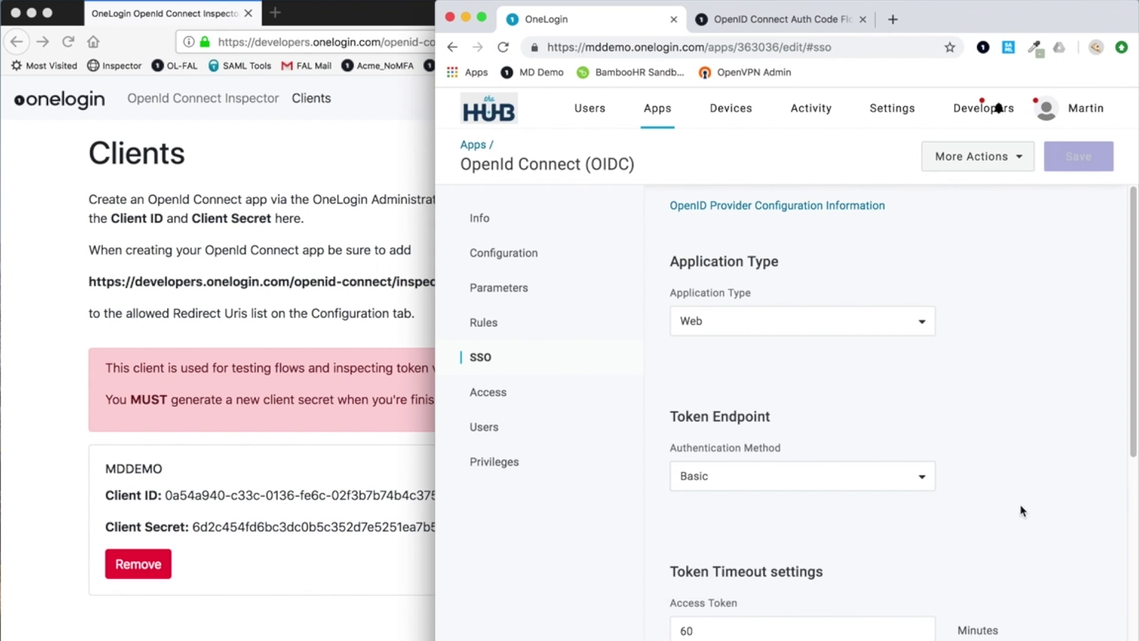
scroll(1008, 504, "down", 6)
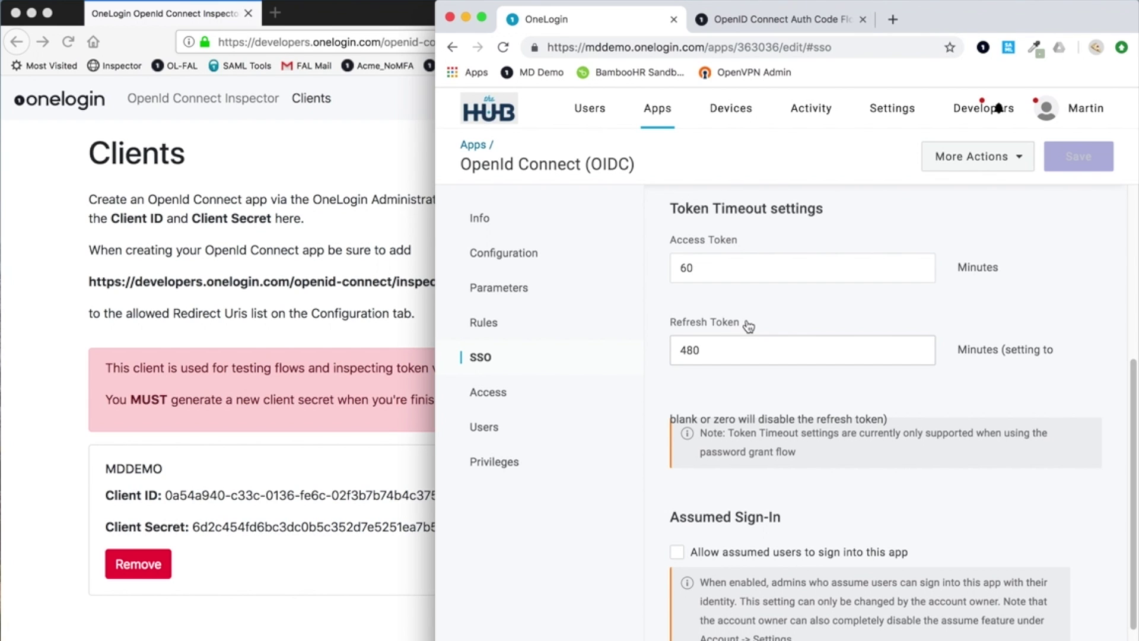
- Check the app's Access settings for Default role access
left_click(525, 392)
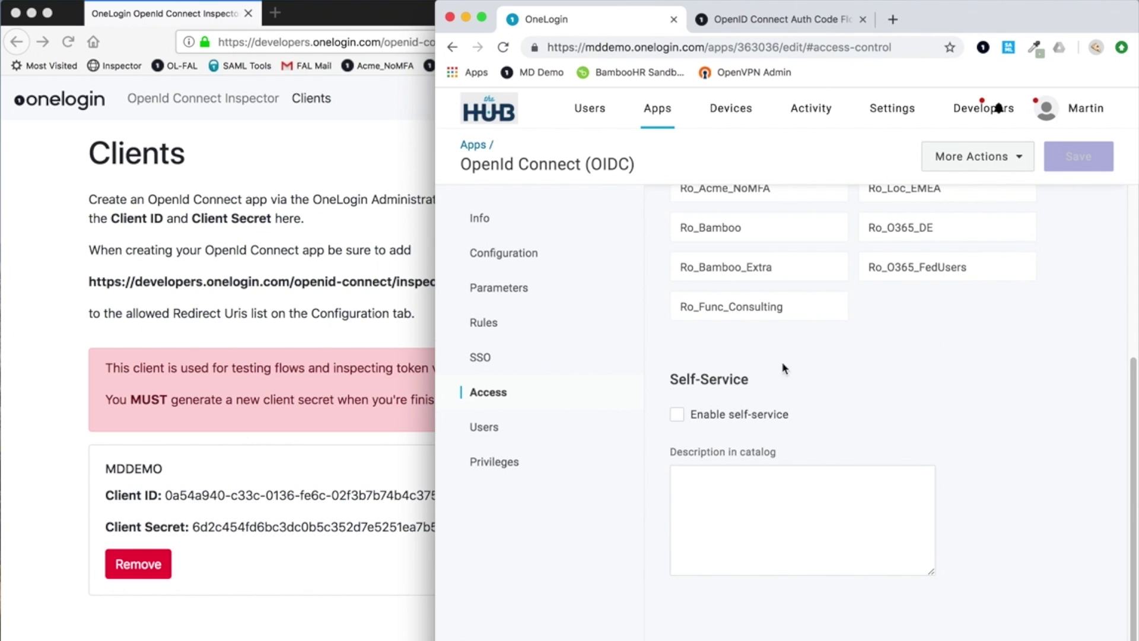
scroll(786, 370, "up", 3)
scroll(788, 265, "up", 2)
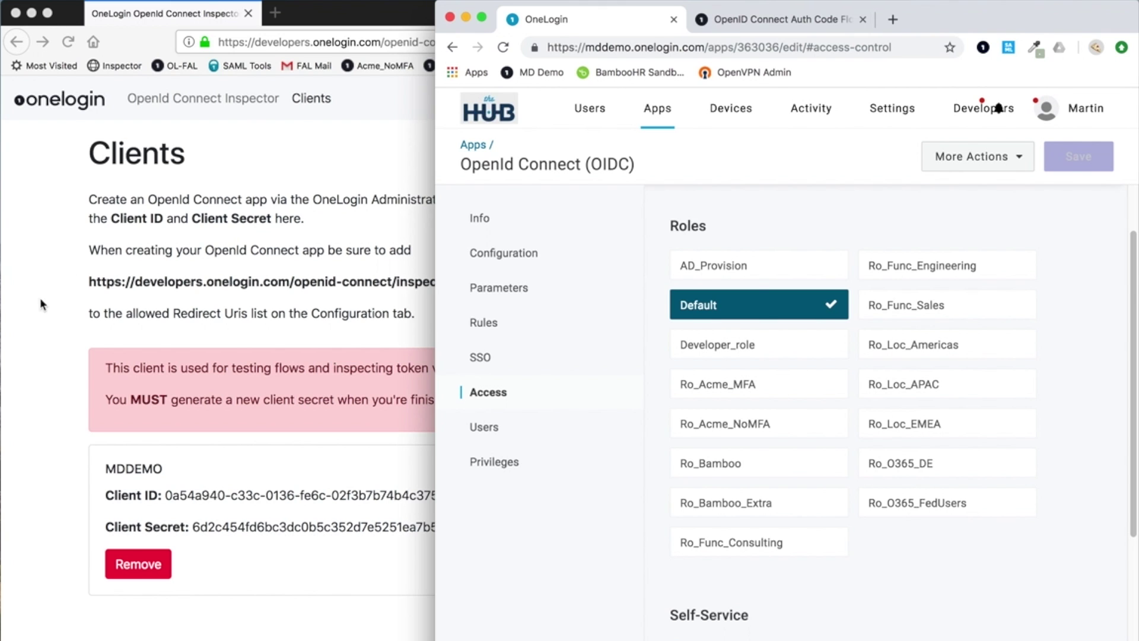
- Return to the inspector's Clients page listing MDDEMO
left_click(40, 312)
key("super+Tab")
left_click(59, 312)
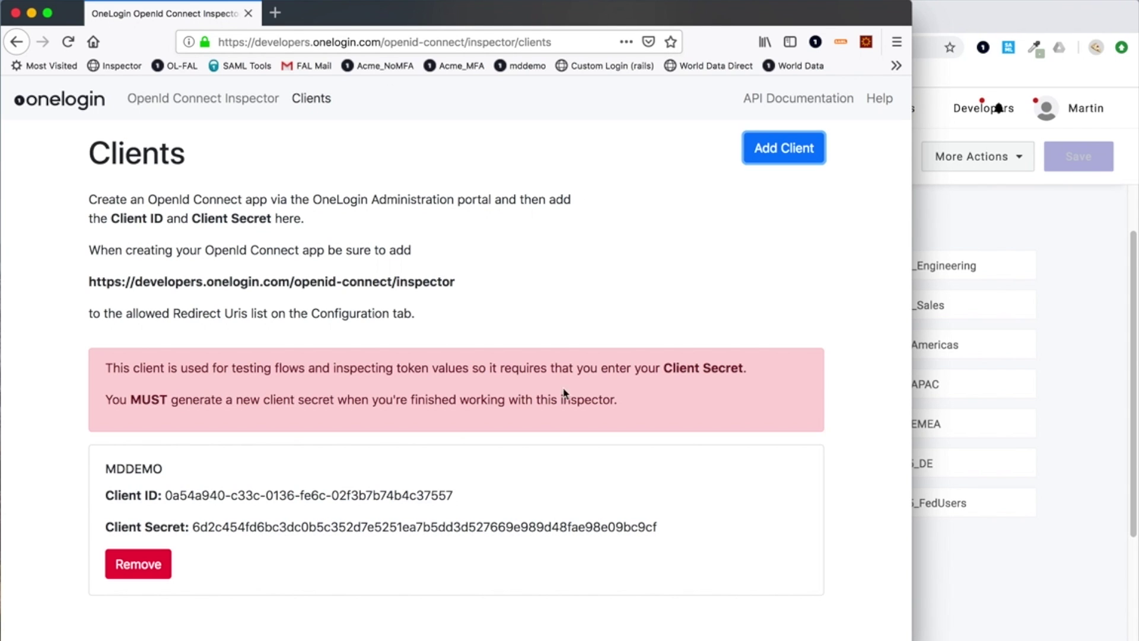
- Switch Issuer from US to EU, keeping client MDDEMO and grant type Implicit Grant
left_click(240, 100)
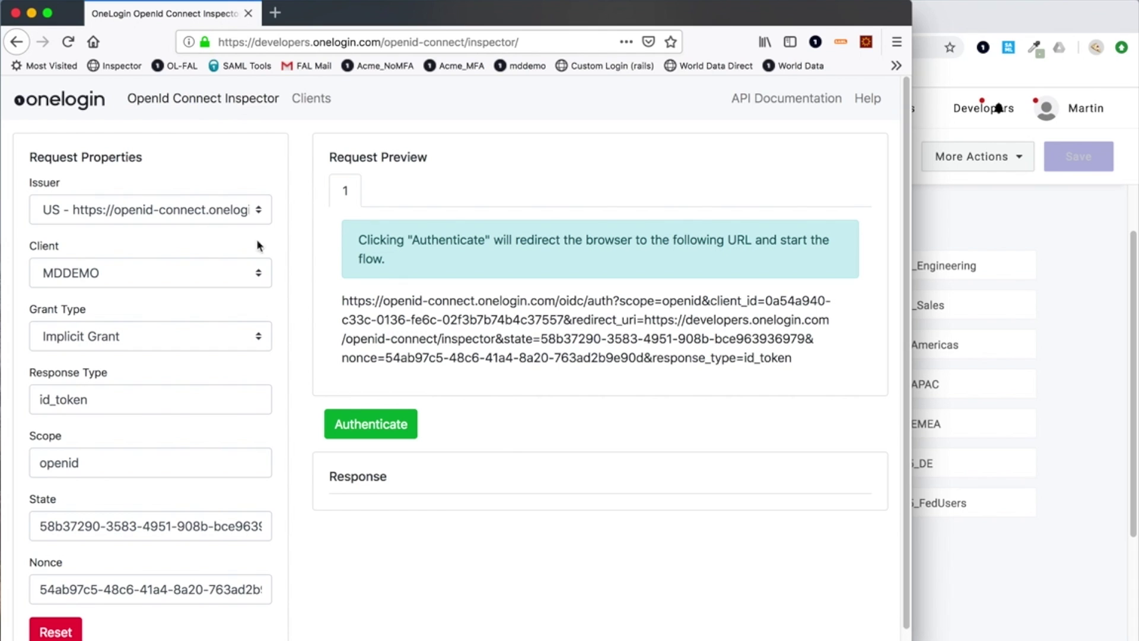
left_click(154, 212)
left_click(152, 215)
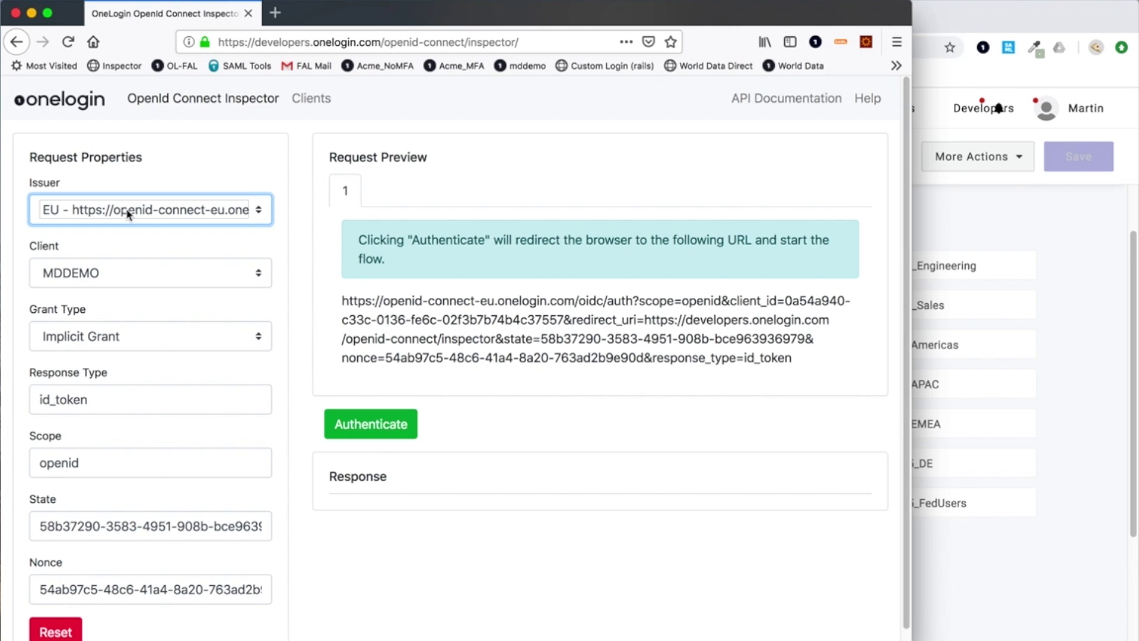
left_click(127, 276)
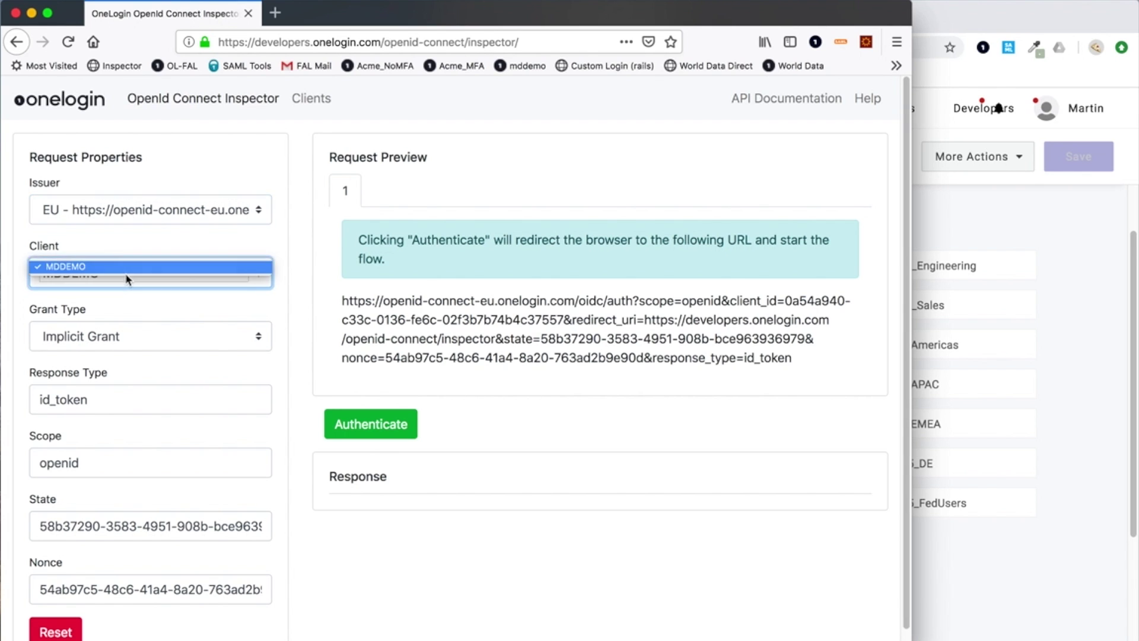
left_click(127, 278)
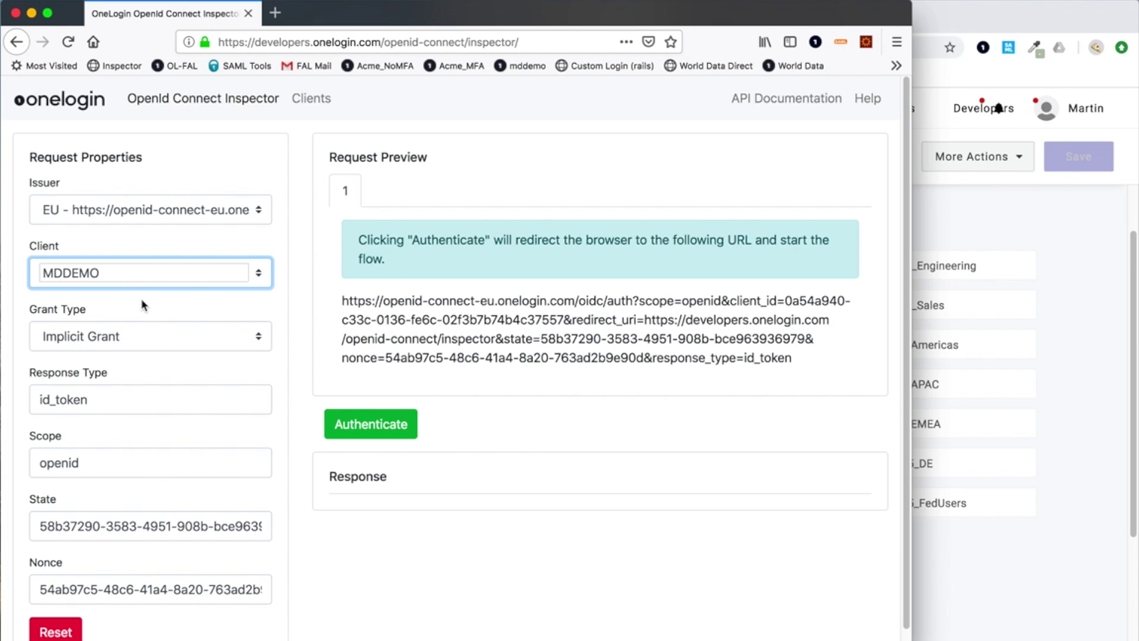
left_click(170, 337)
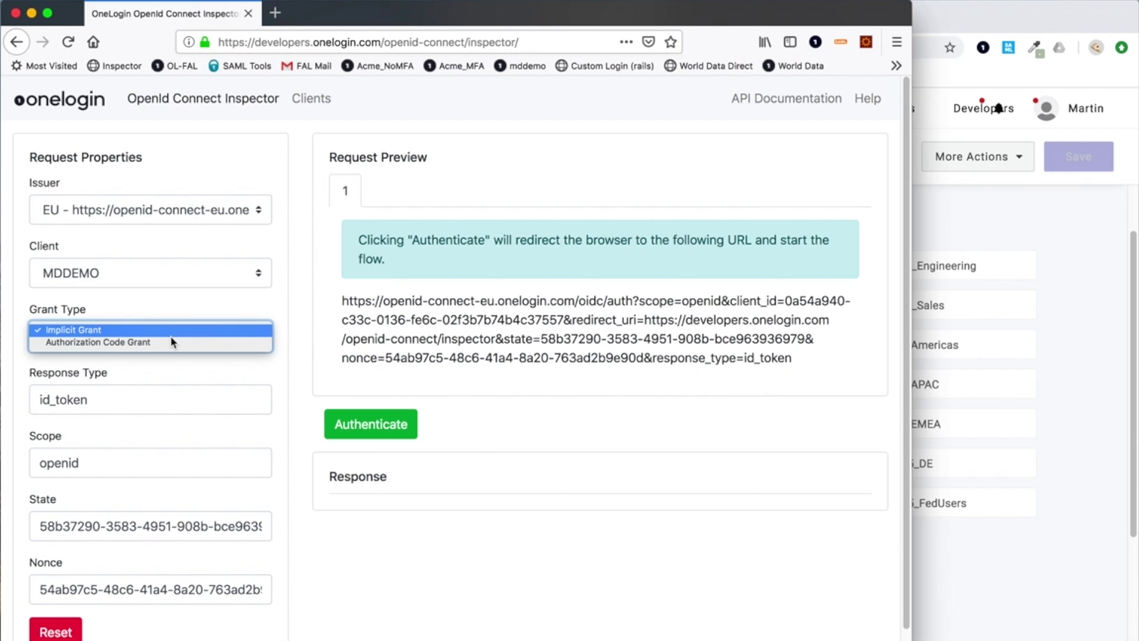
left_click(175, 330)
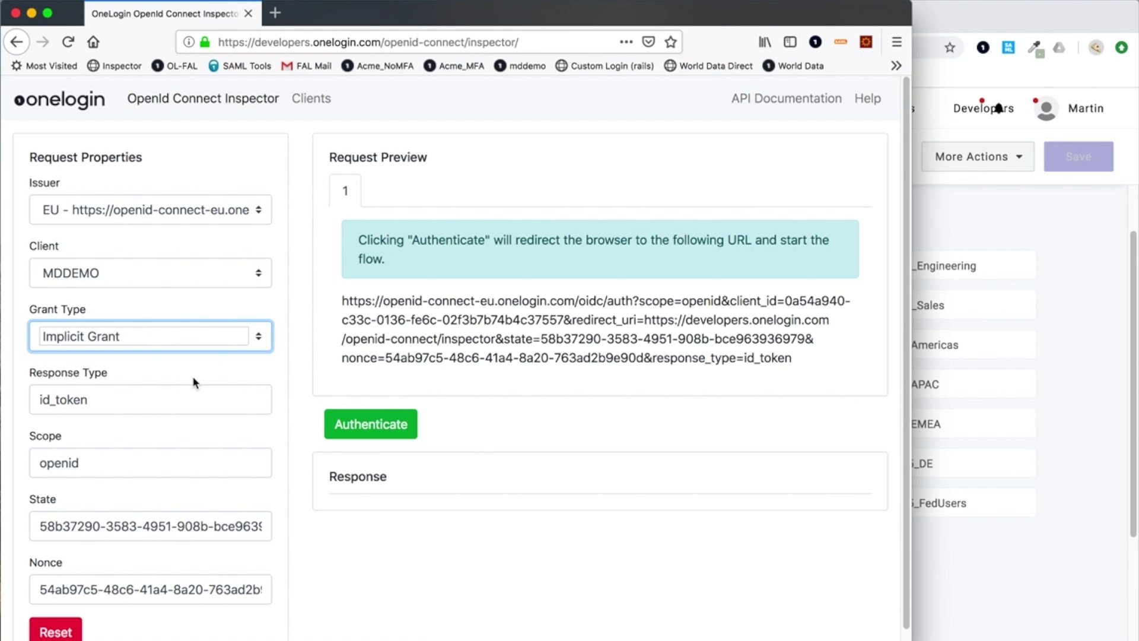
scroll(191, 383, "down", 1)
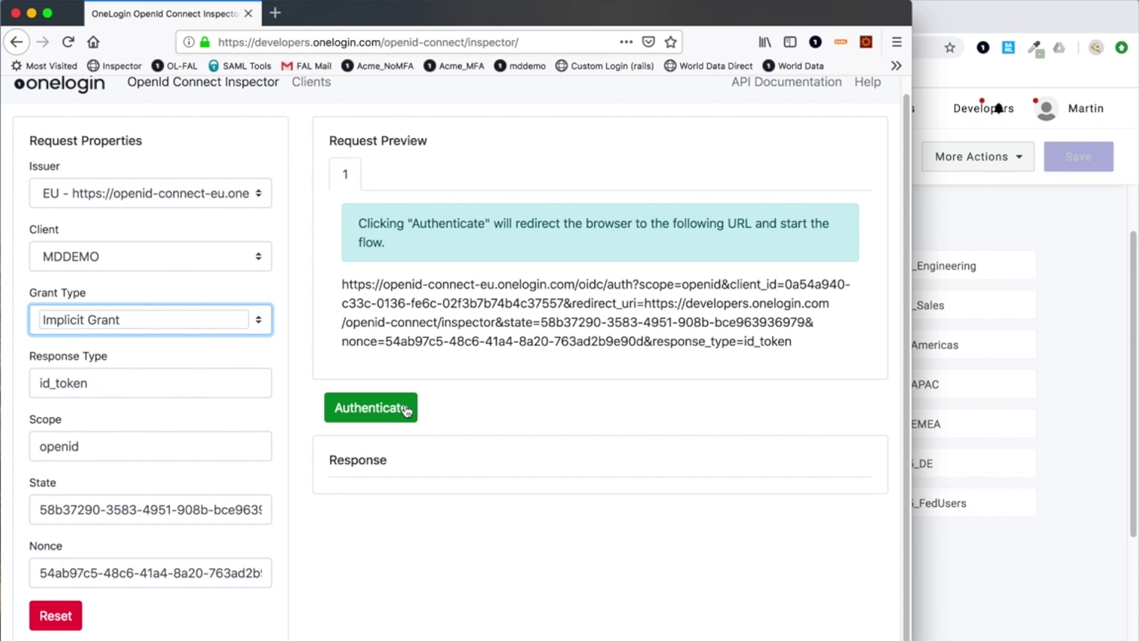
- Authenticate the implicit grant by signing in with the test user's username and password
left_click(386, 411)
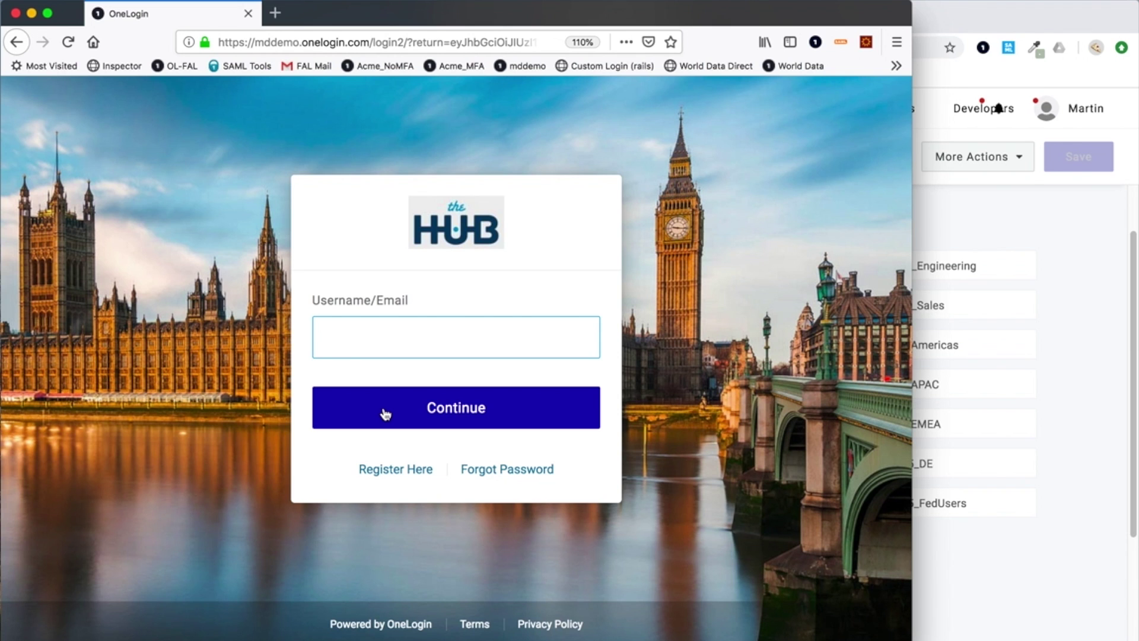
left_click(392, 347)
type("james.bond")
key("Return")
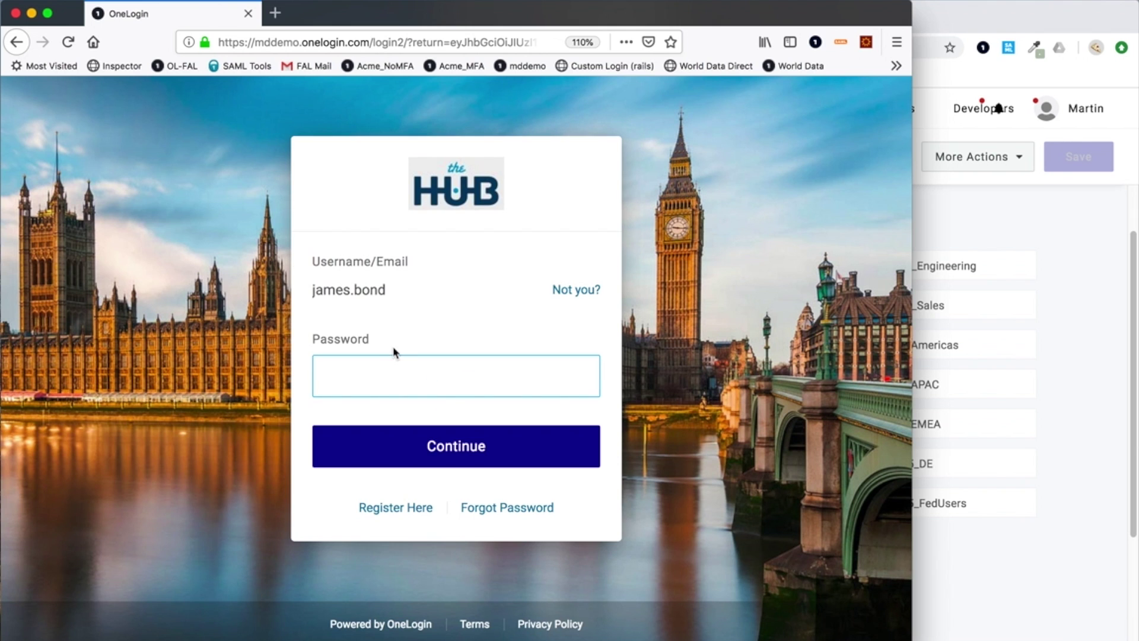
type("•••••••••")
key("Return")
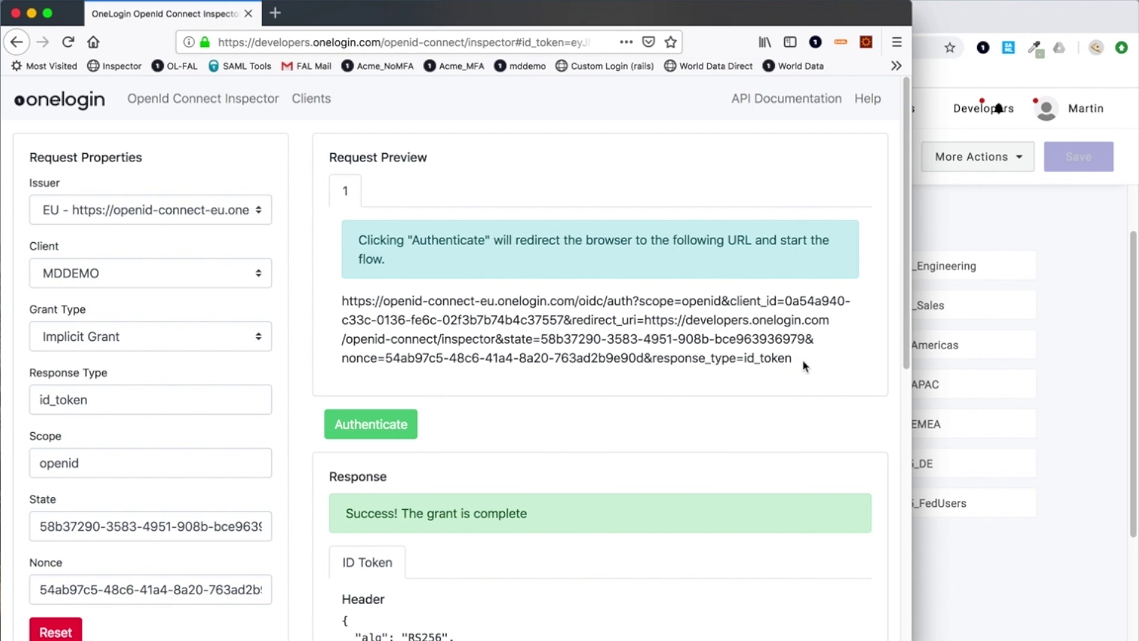
scroll(588, 392, "down", 10)
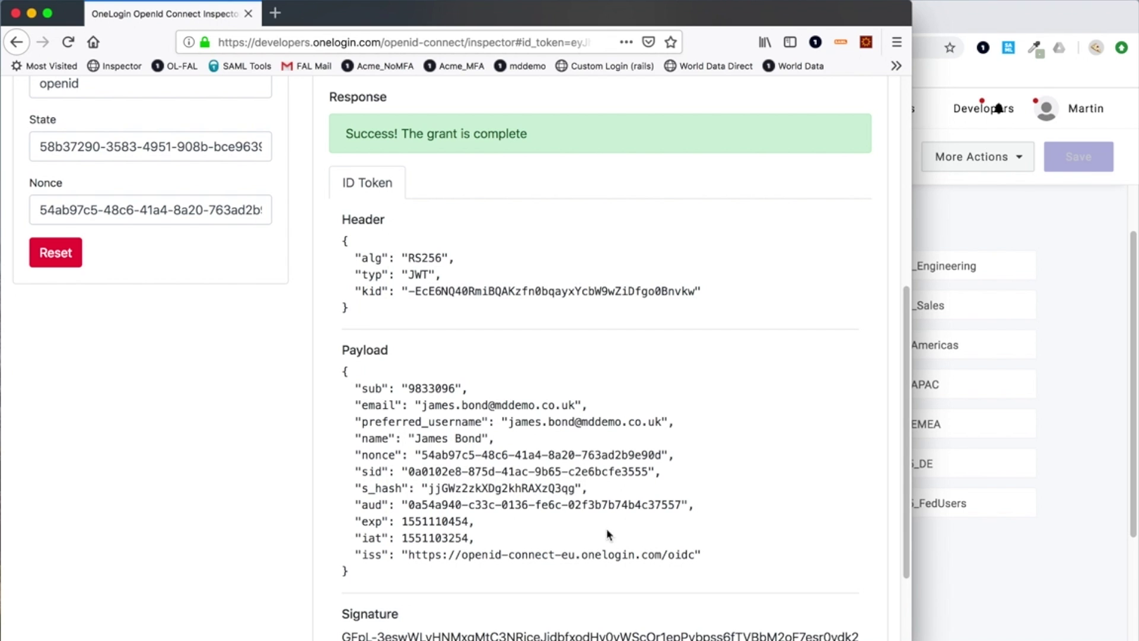
scroll(586, 404, "down", 3)
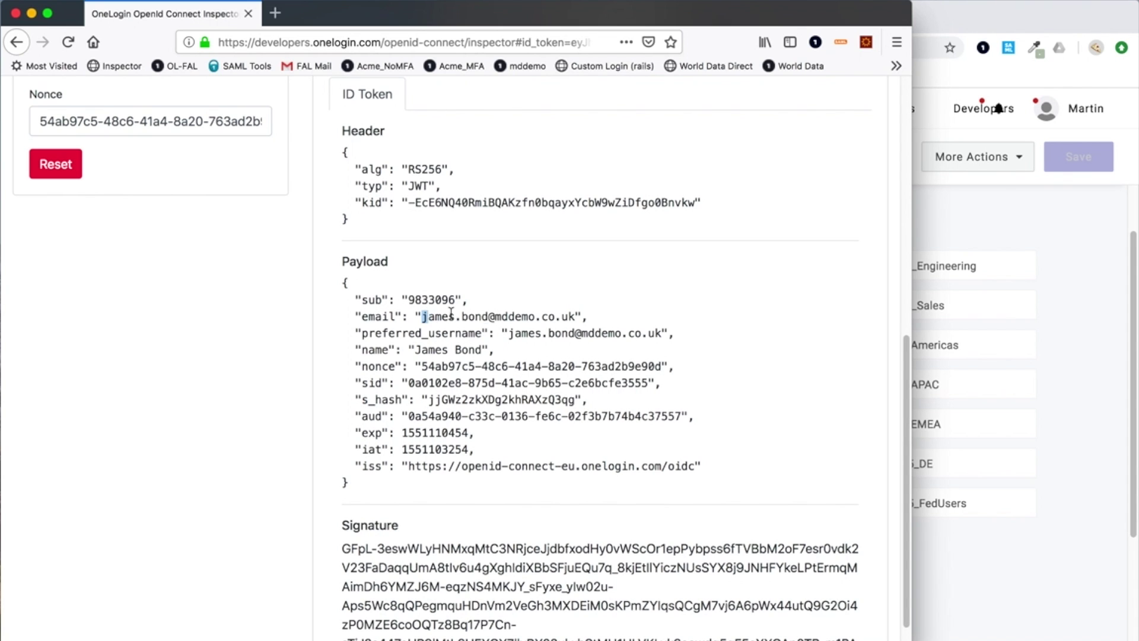
left_click_drag(421, 316, 651, 332)
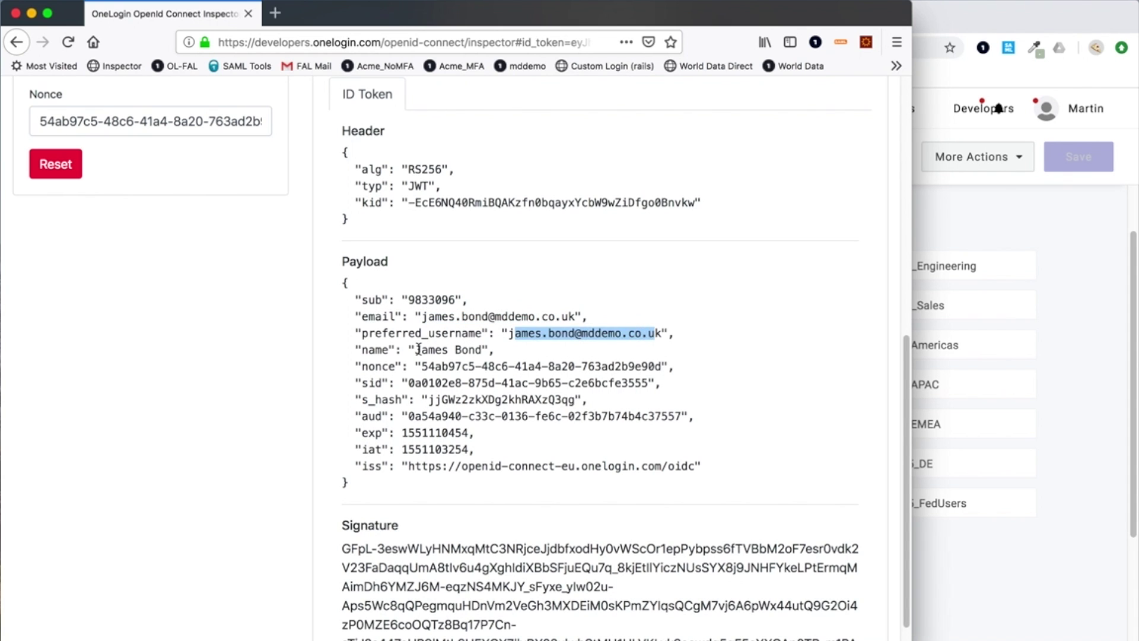
left_click_drag(416, 350, 522, 353)
left_click(433, 432)
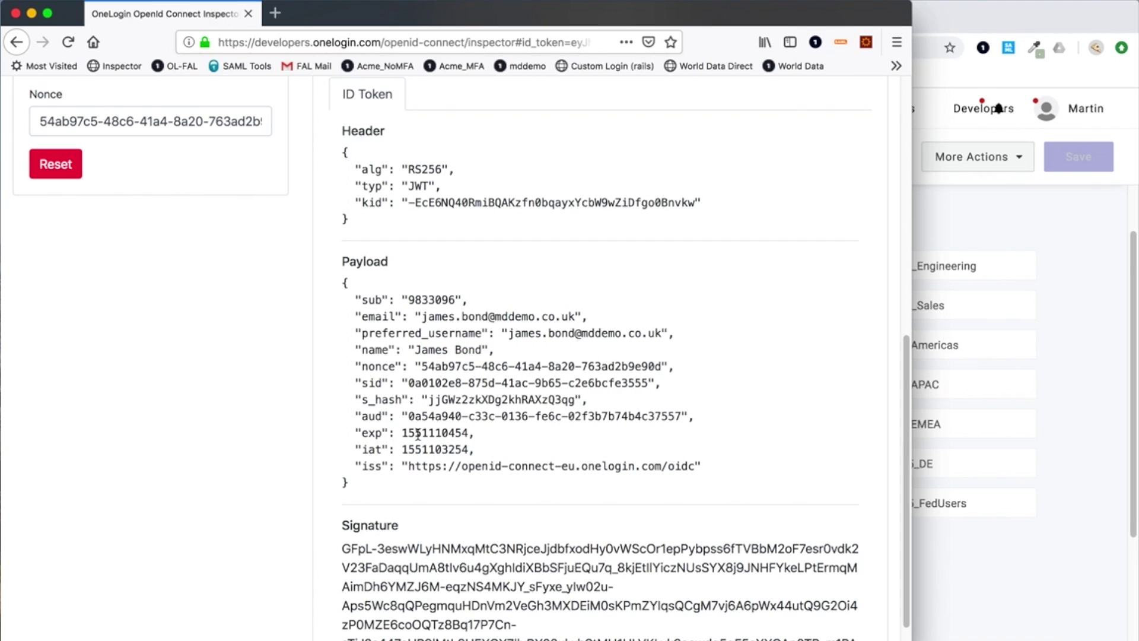
left_click_drag(402, 433, 487, 440)
left_click_drag(403, 450, 467, 451)
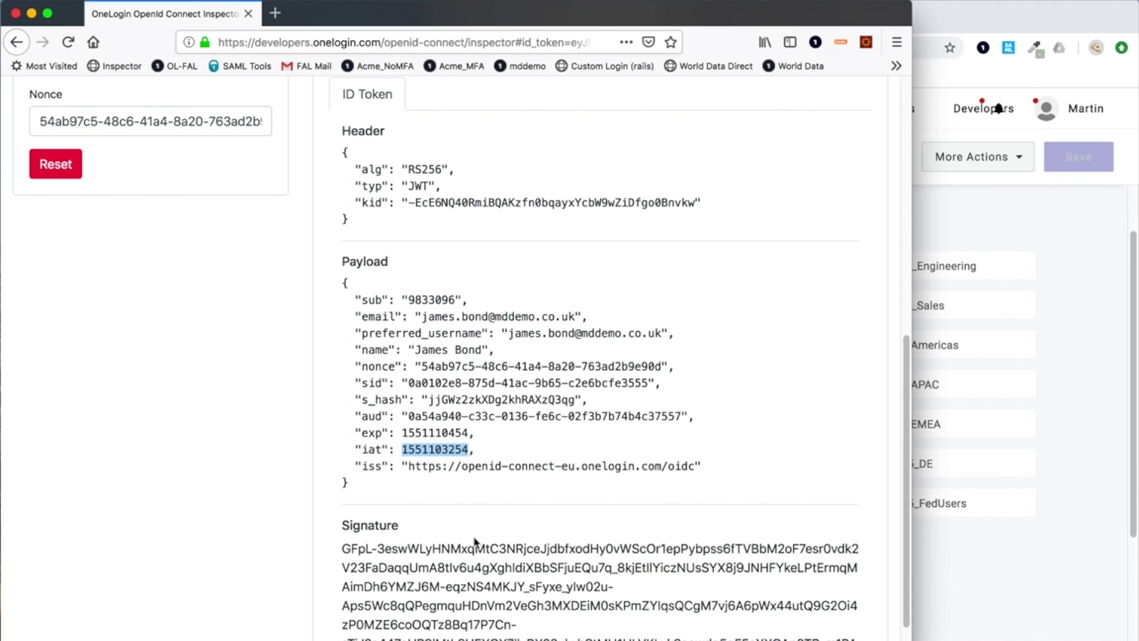
scroll(443, 541, "down", 1)
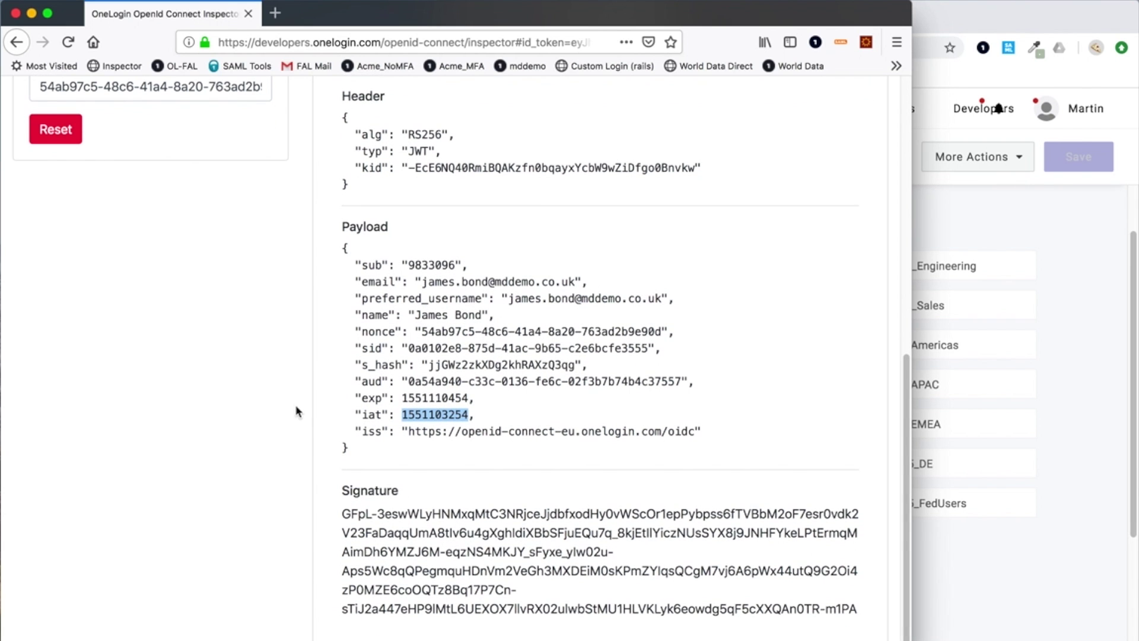
scroll(285, 414, "up", 10)
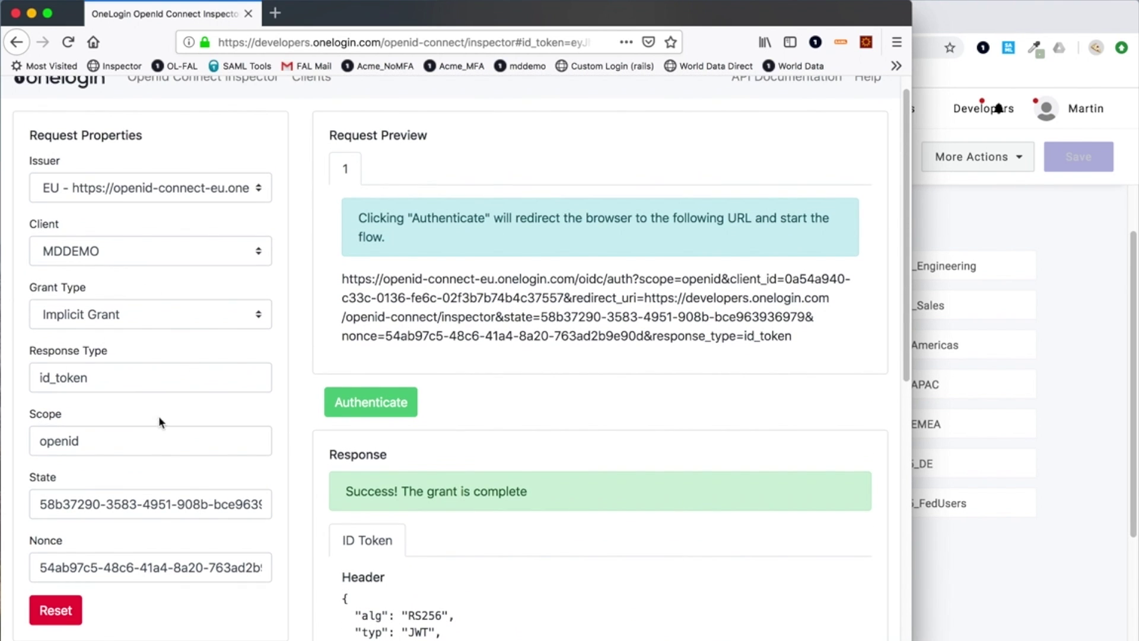
left_click(66, 623)
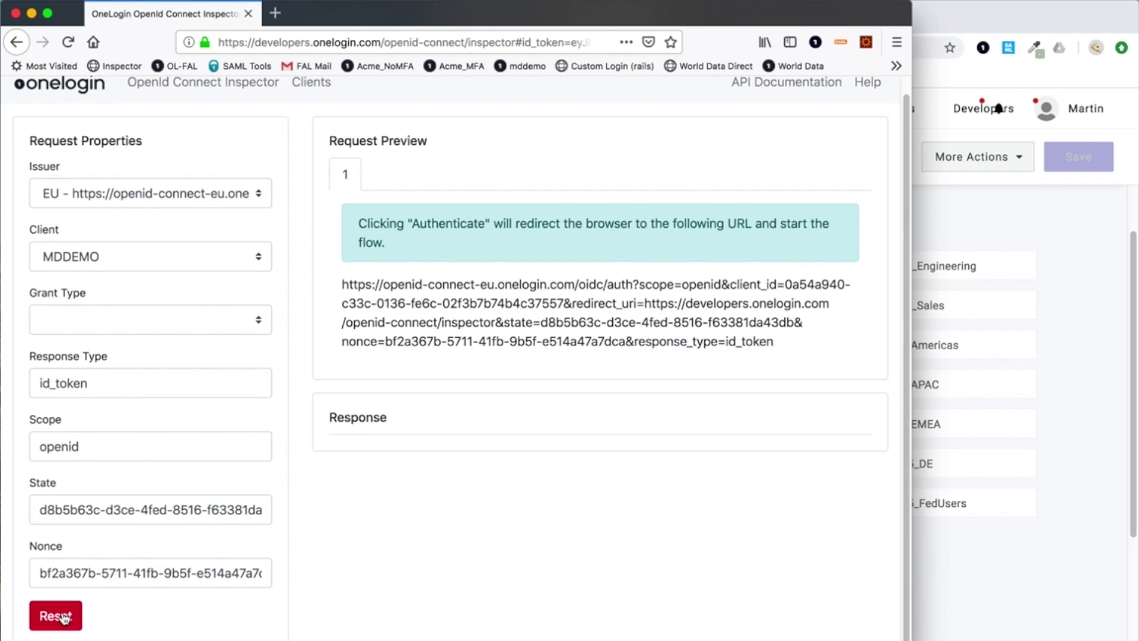
left_click(95, 331)
left_click(93, 342)
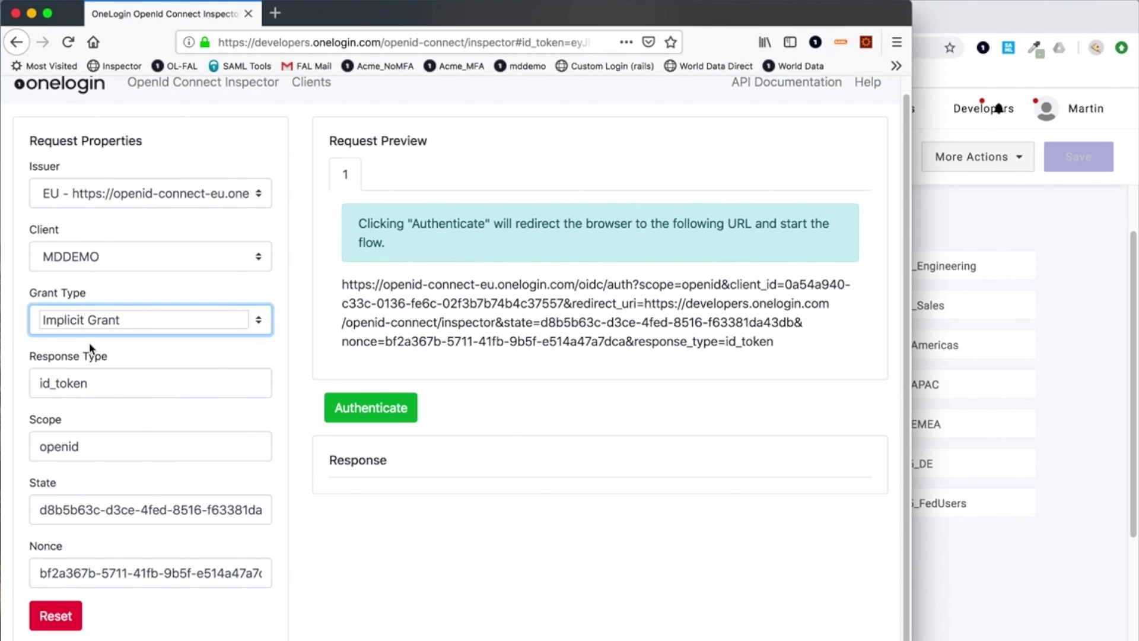
left_click(115, 446)
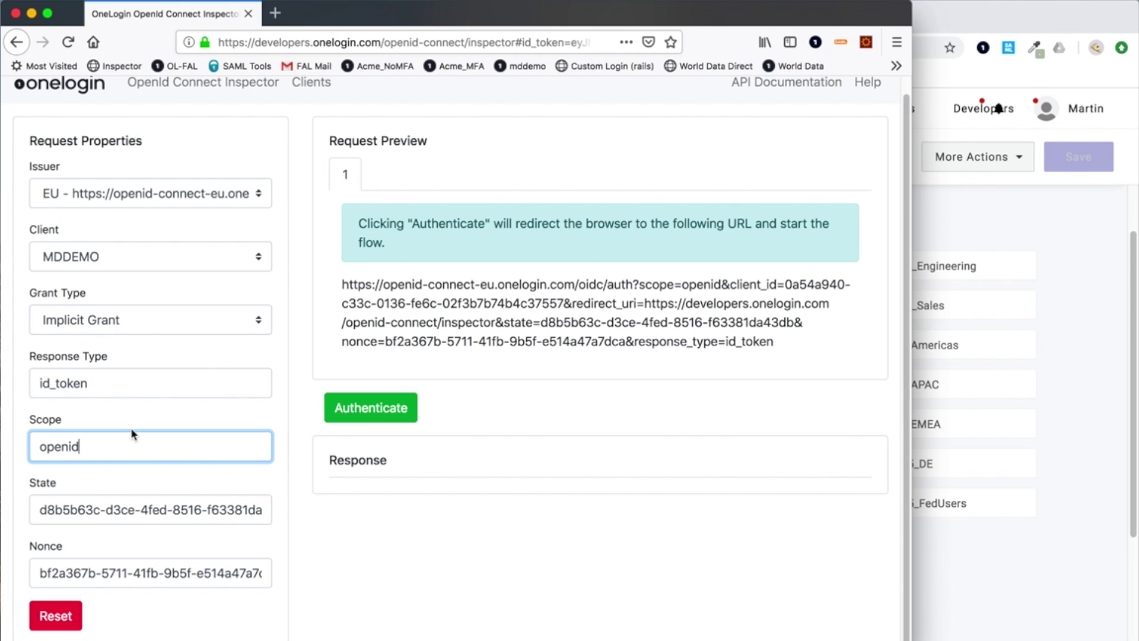
type("profile")
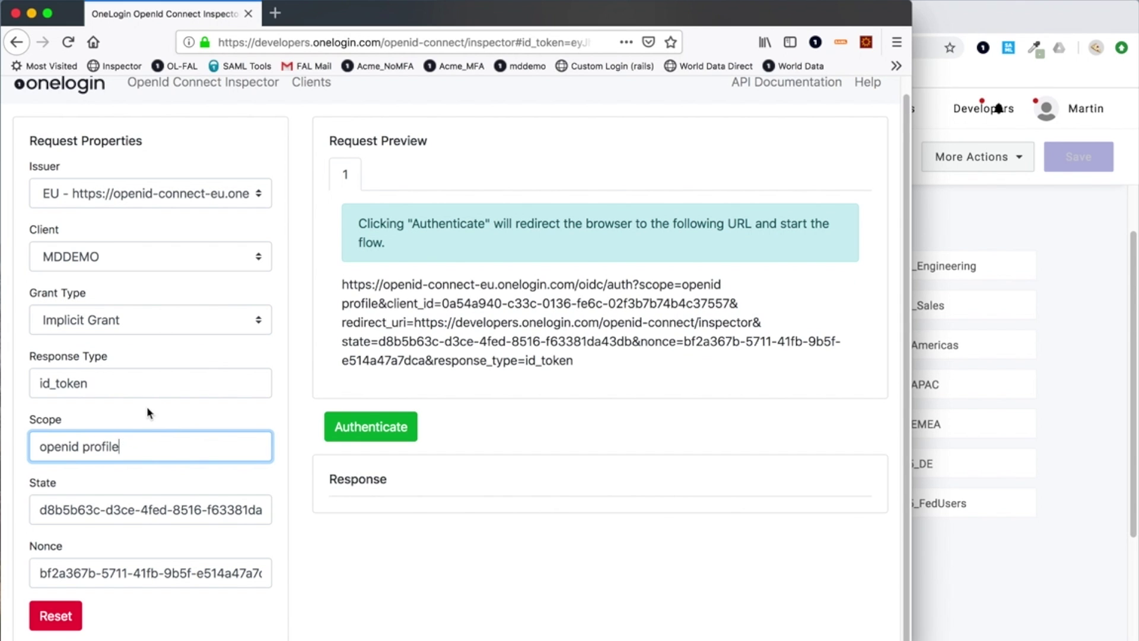
left_click(373, 432)
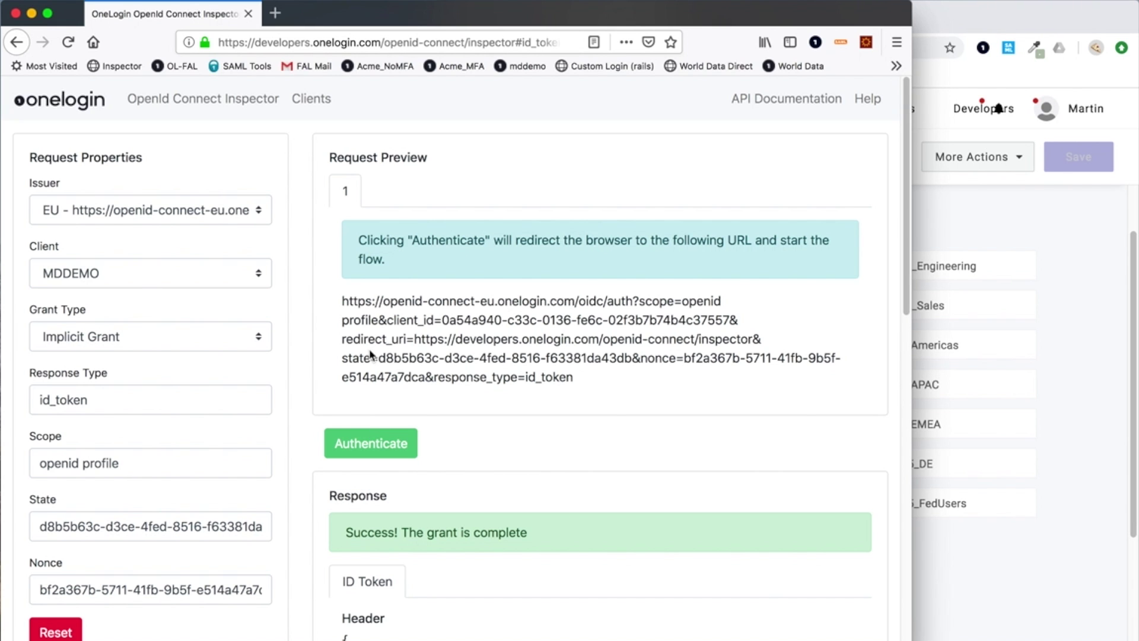
scroll(600, 356, "down", 3)
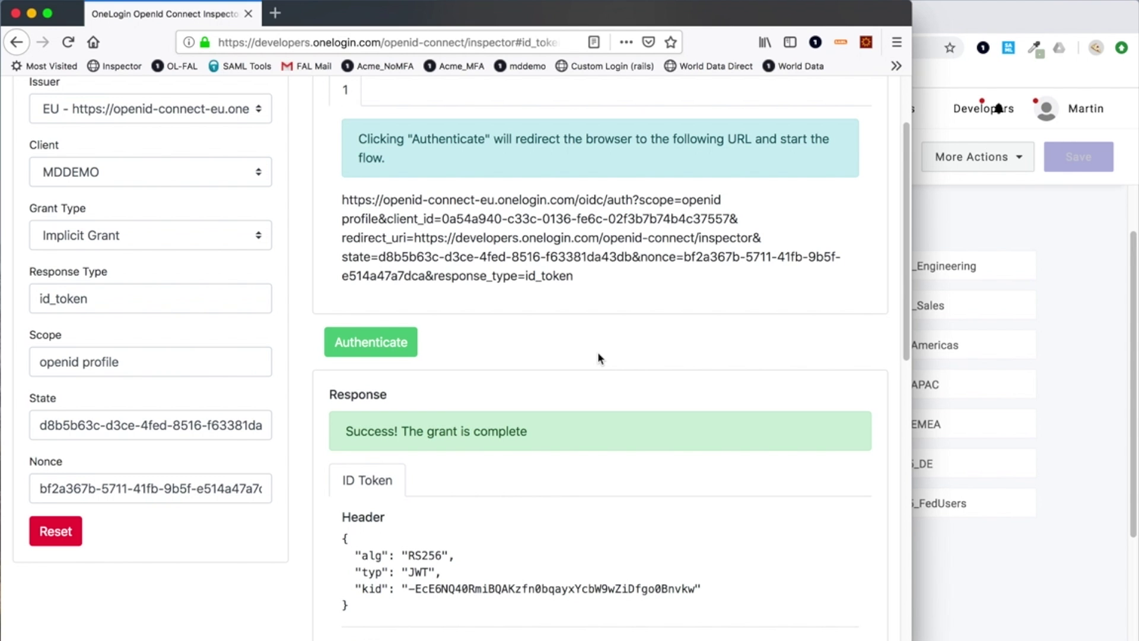
scroll(598, 354, "down", 5)
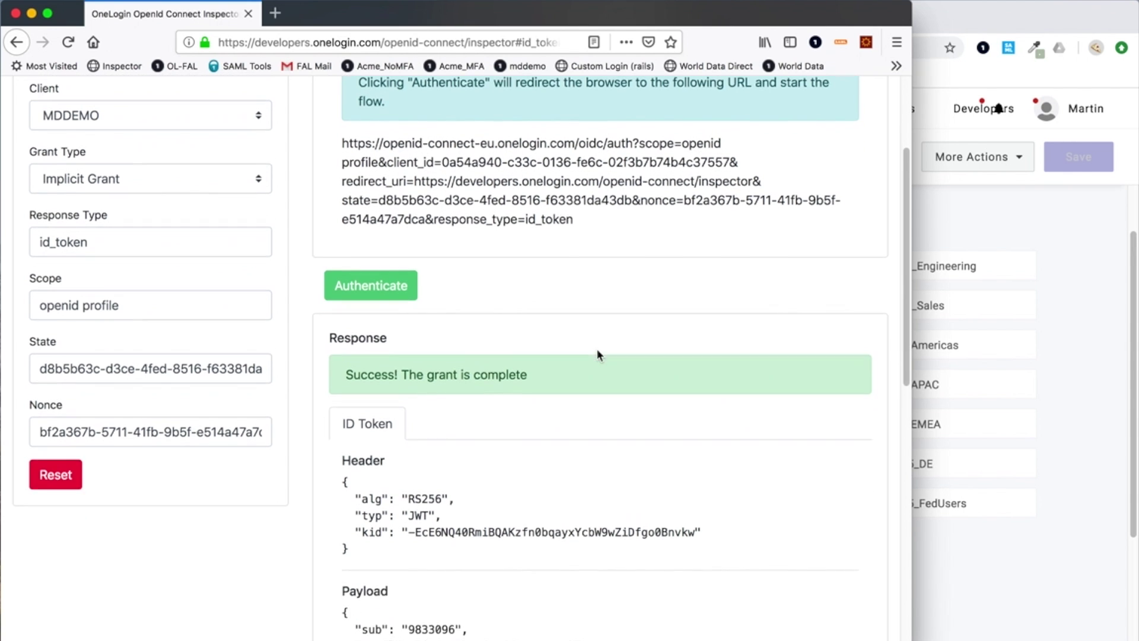
scroll(598, 353, "down", 3)
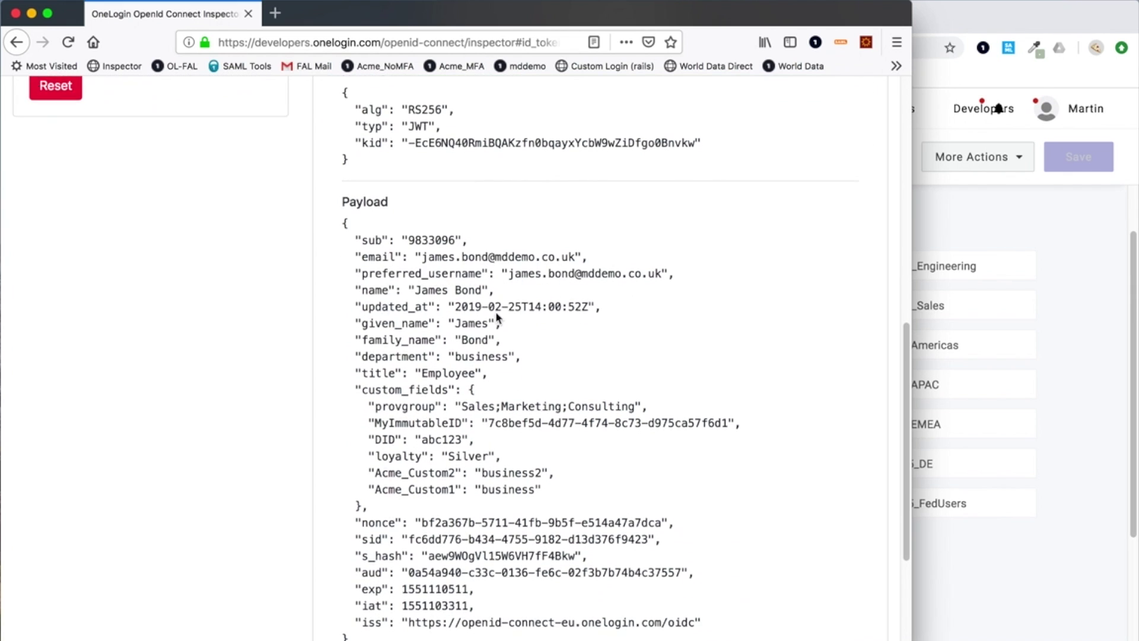
left_click_drag(362, 247, 544, 366)
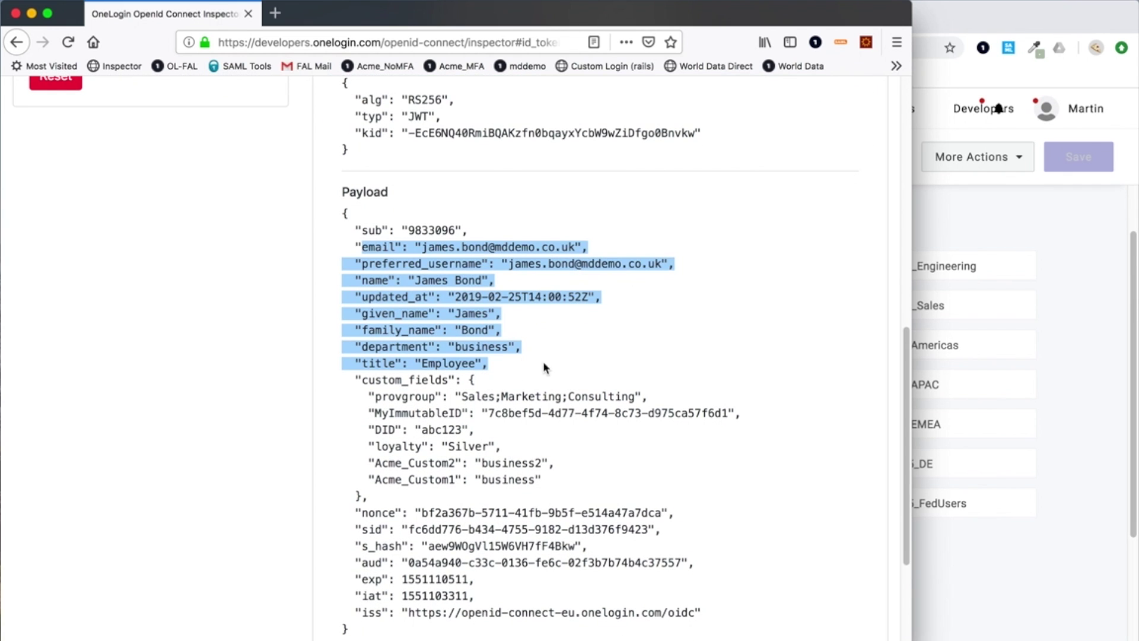
left_click_drag(368, 397, 577, 478)
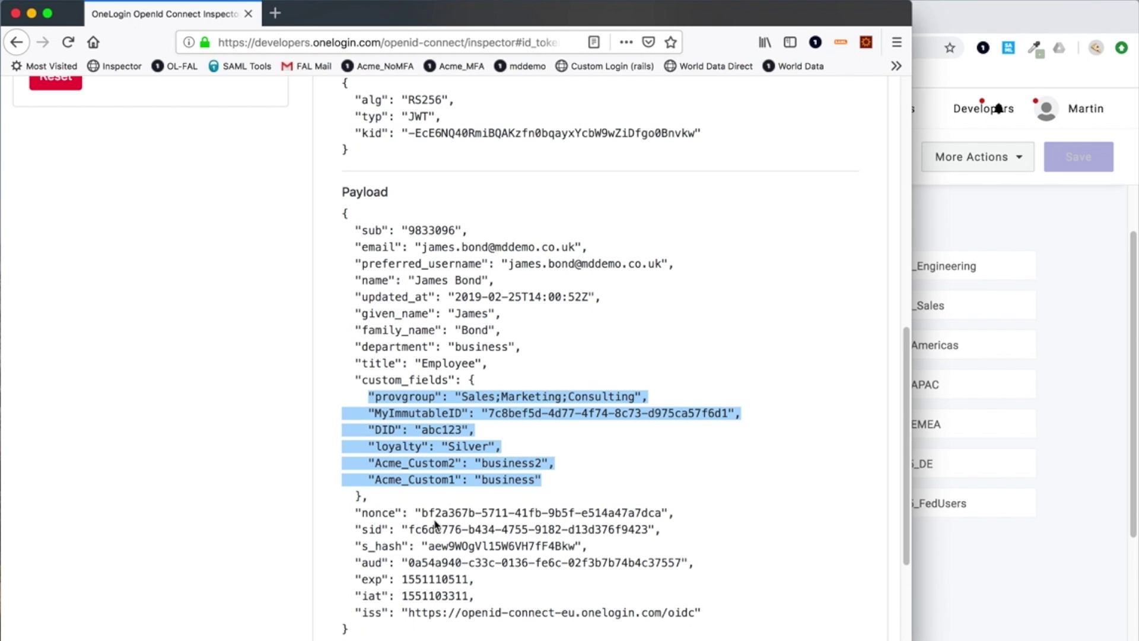
scroll(349, 430, "down", 5)
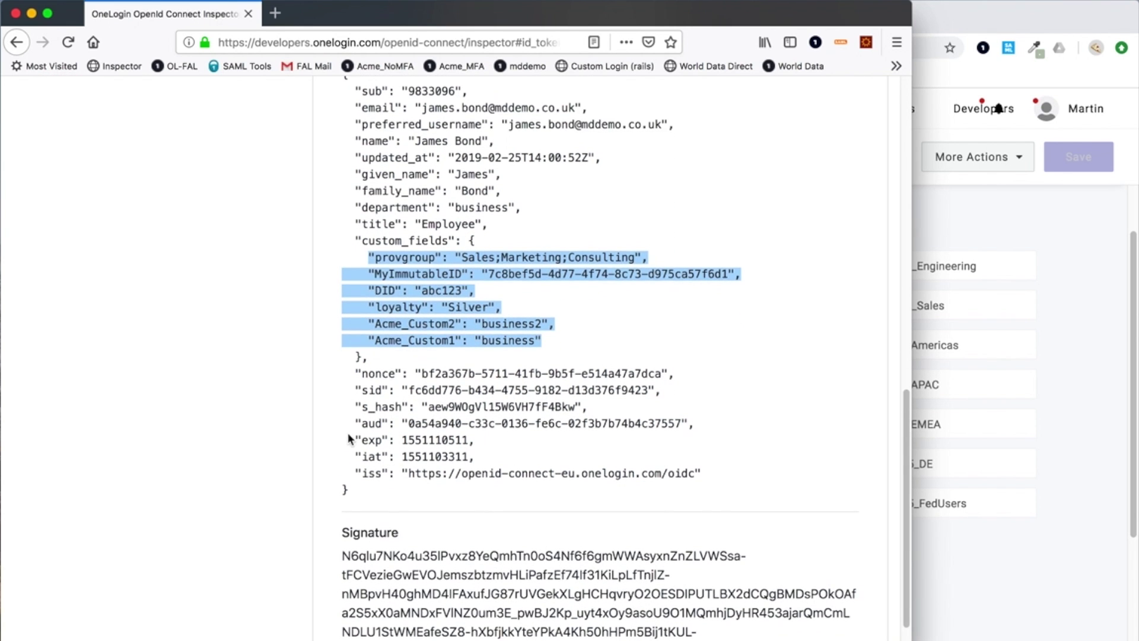
scroll(331, 435, "up", 18)
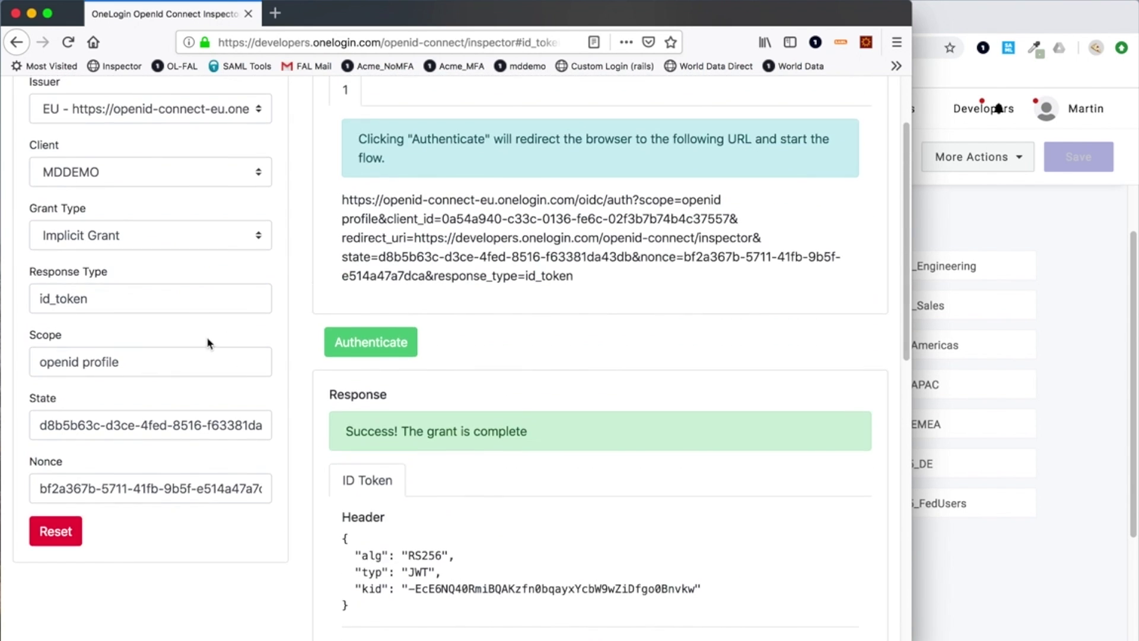
- Reset the request, choose Implicit Grant, and change the scope to 'openid groups'
left_click(165, 362)
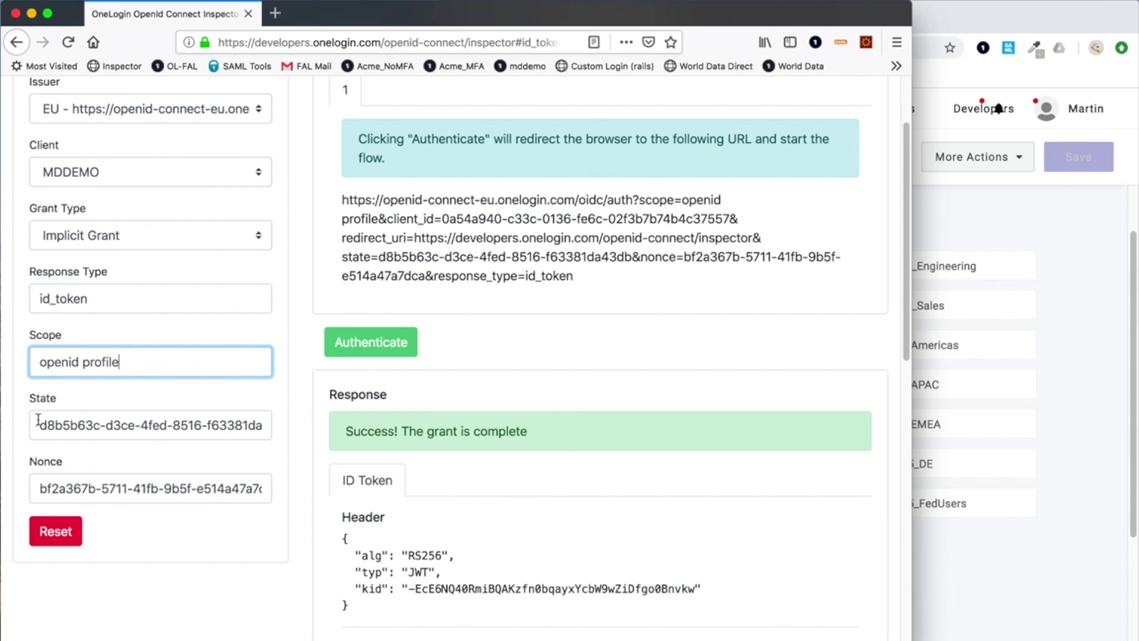
left_click(55, 531)
left_click(95, 321)
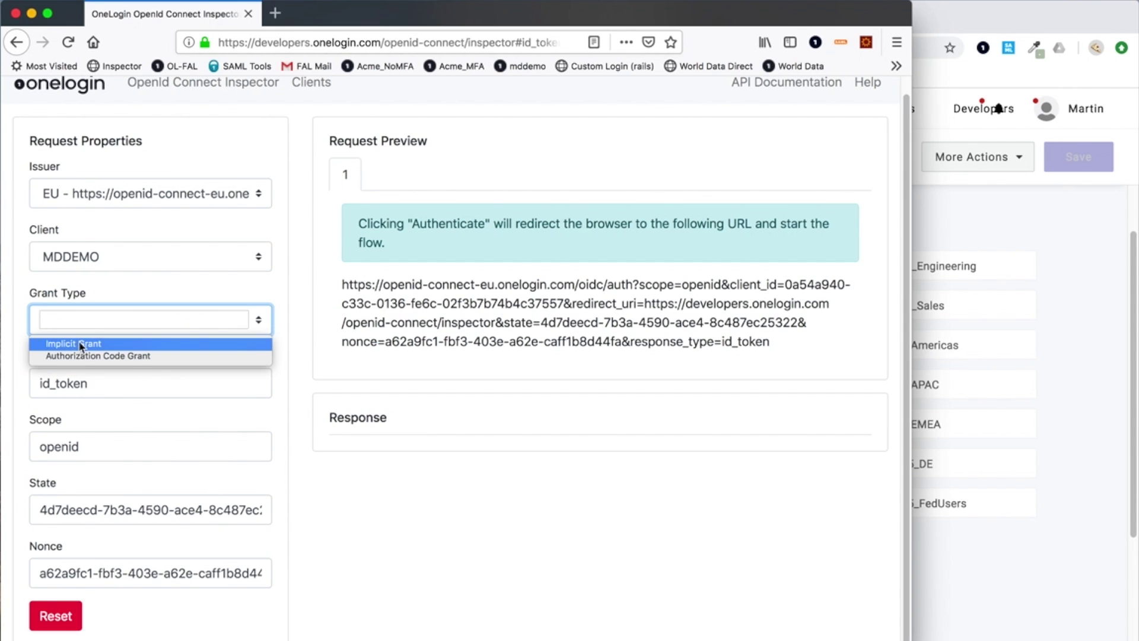
left_click(81, 344)
left_click(124, 451)
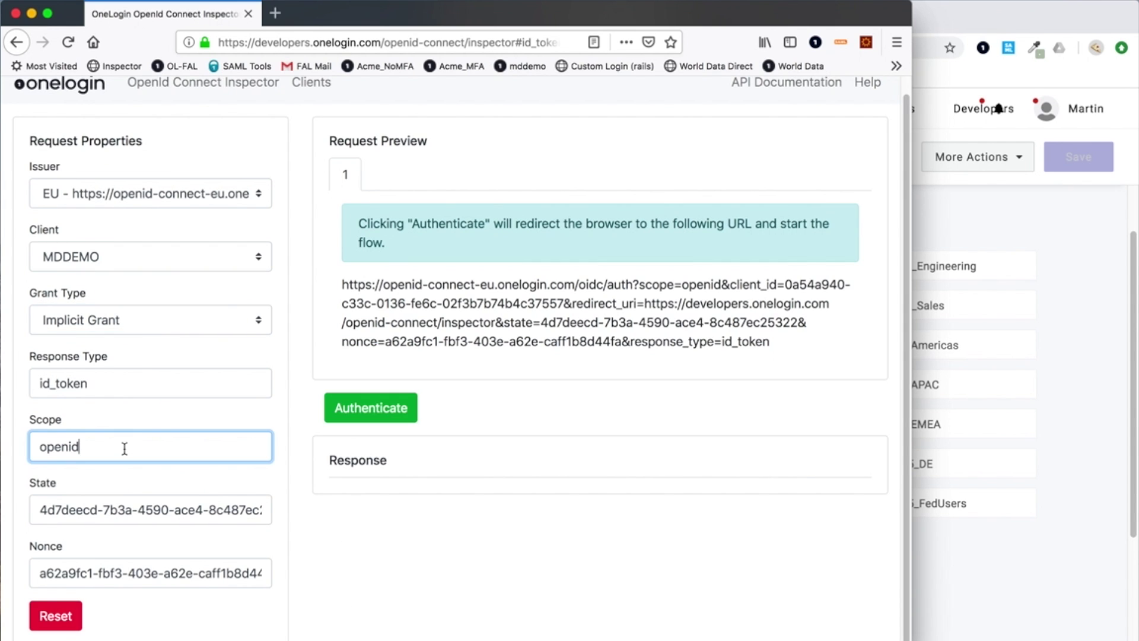
type("groups")
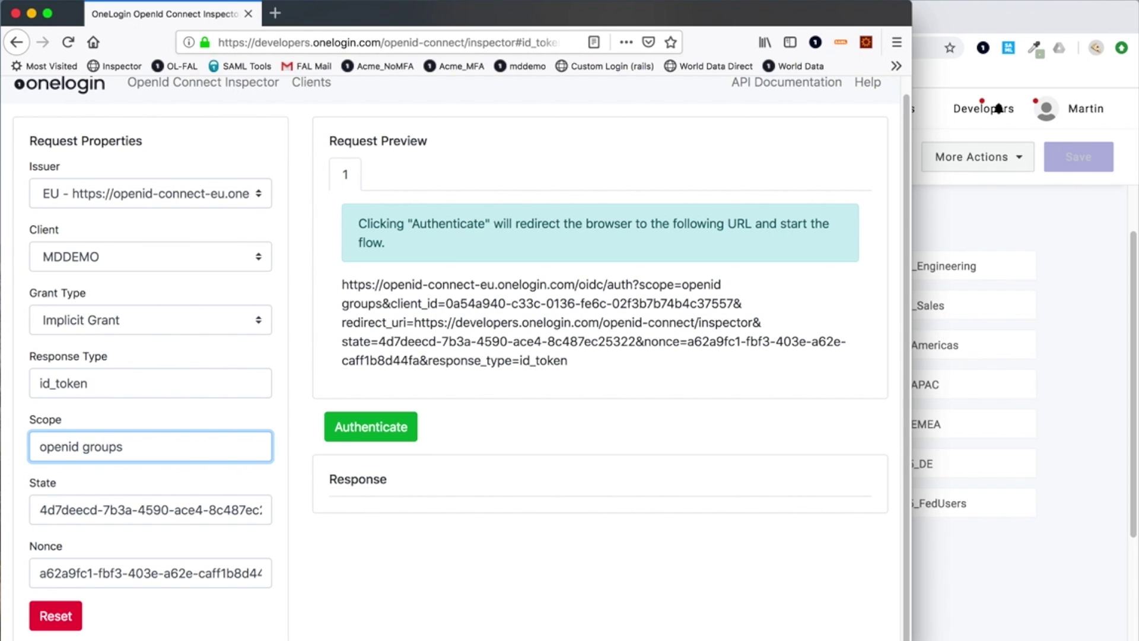
- Authenticate and highlight the groups claim: Ro_Func_Sales, Ro_Func_Consulting and Ro_Loc_EMEA
left_click(364, 429)
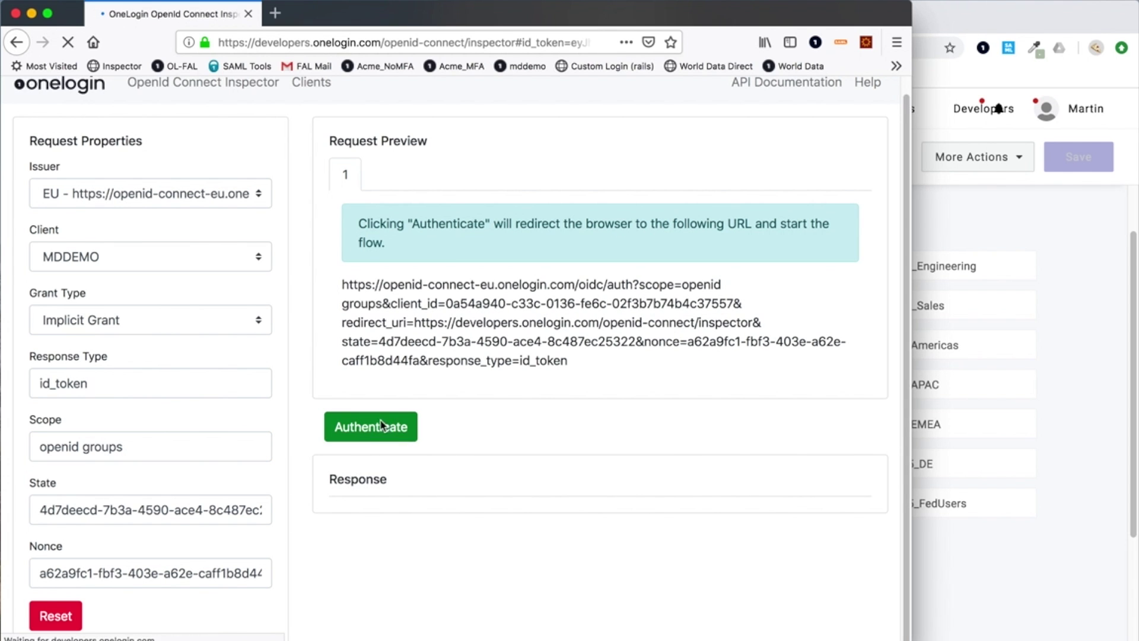
scroll(595, 450, "down", 10)
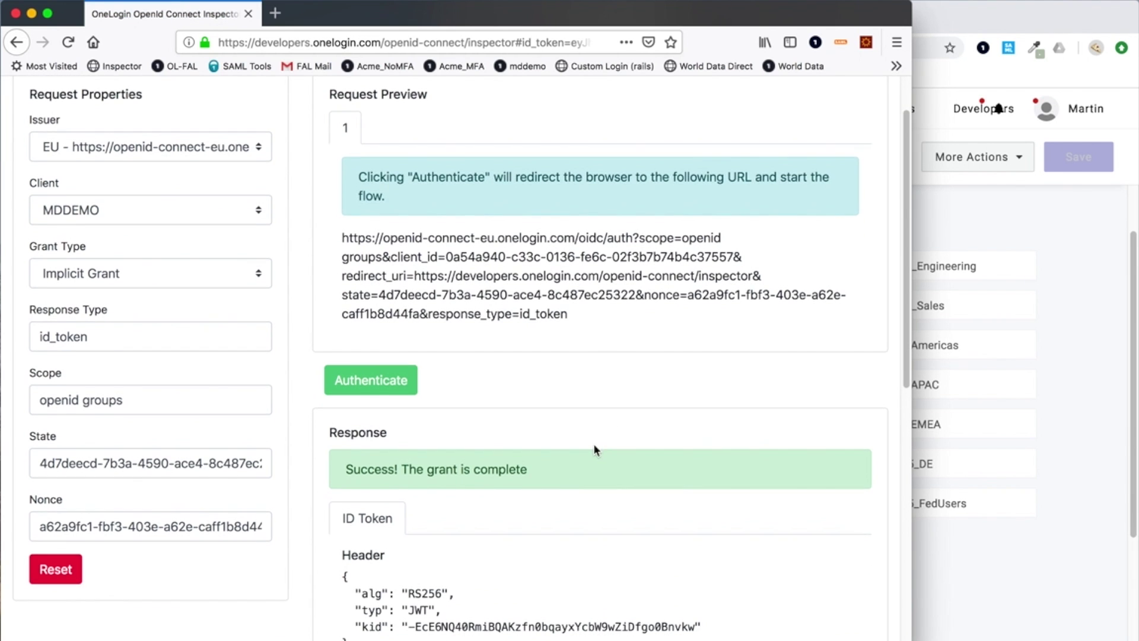
scroll(586, 436, "down", 2)
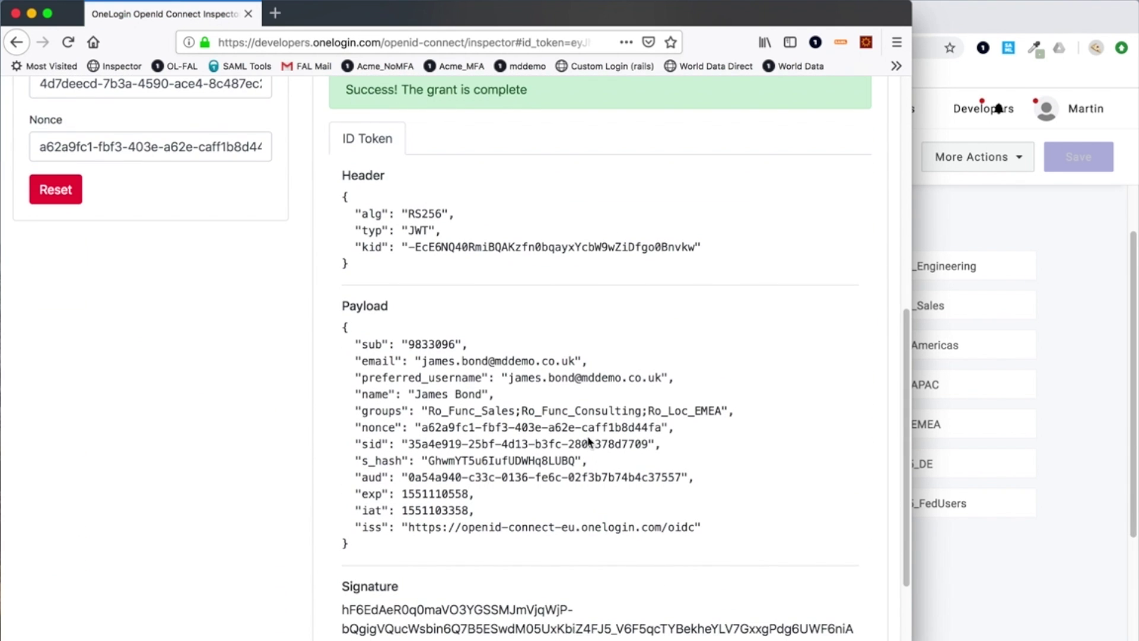
left_click_drag(368, 410, 616, 412)
left_click(988, 319)
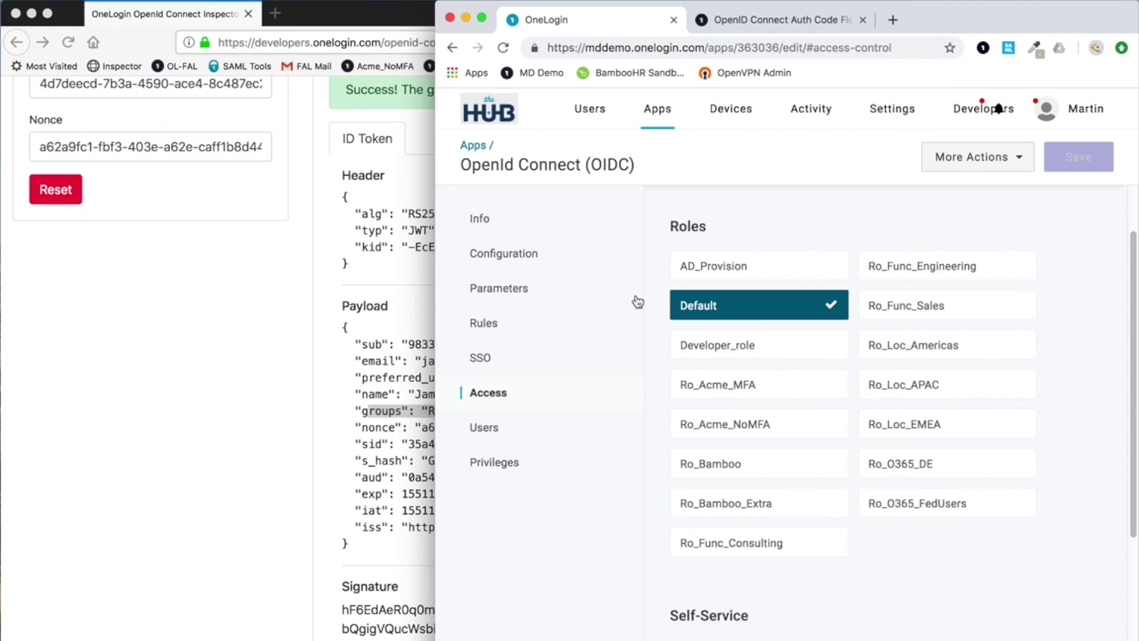
- Open the OIDC app's Groups parameter, confirm it defaults to User Roles, and return to the inspector
left_click(500, 288)
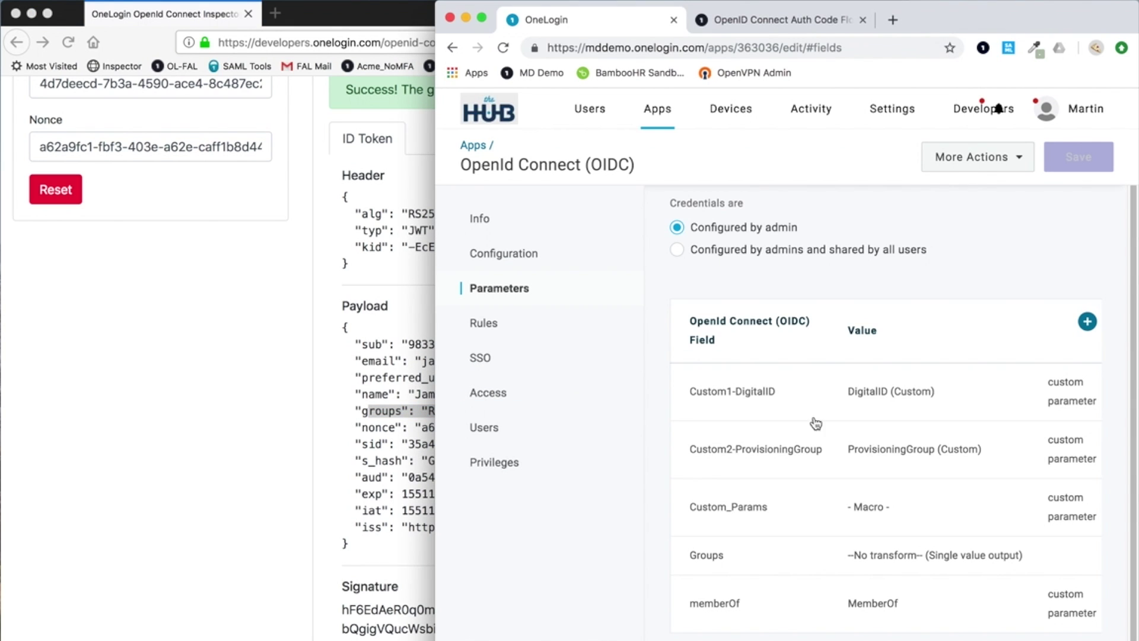
left_click(717, 557)
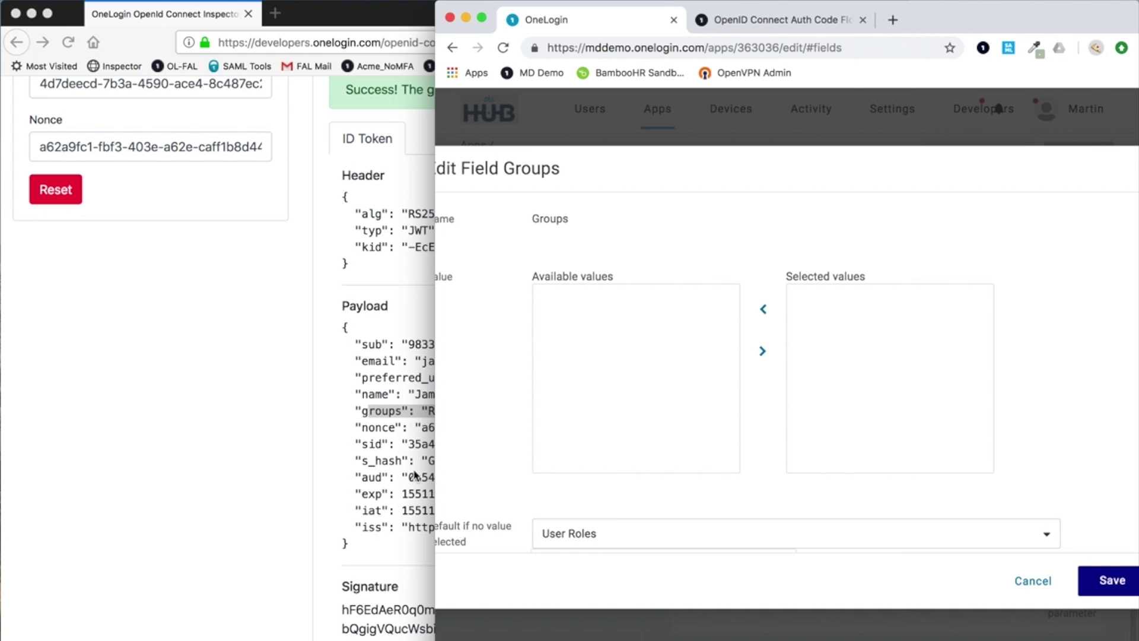
left_click(301, 488)
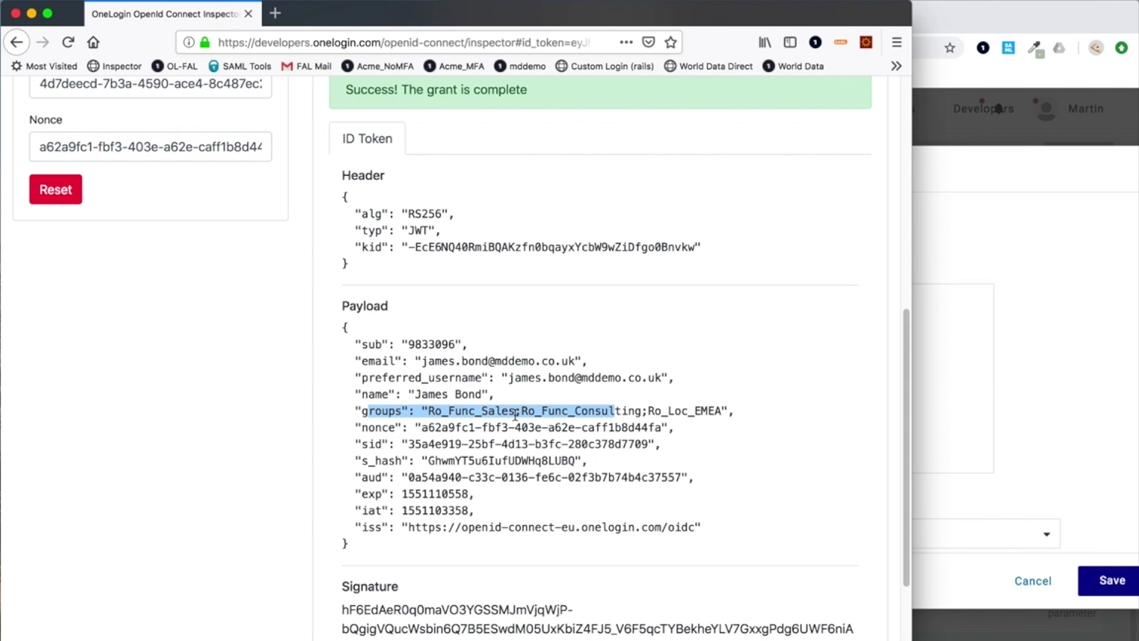
- Reset the request, choose Implicit Grant, and change the scope to 'openid params'
left_click(148, 323)
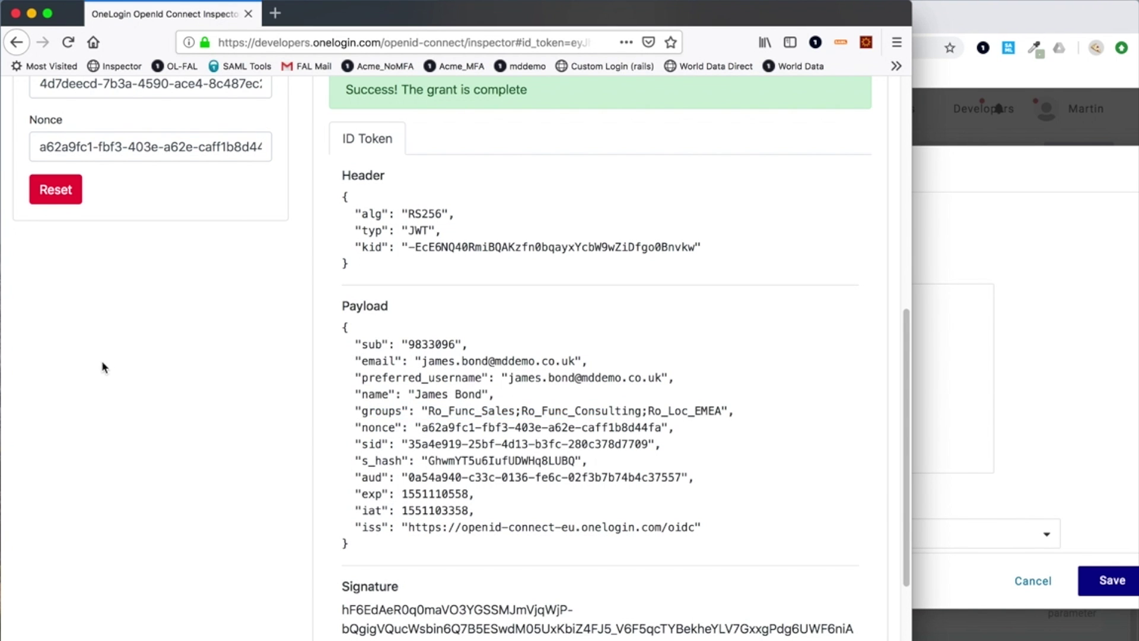
scroll(122, 358, "up", 5)
left_click(158, 280)
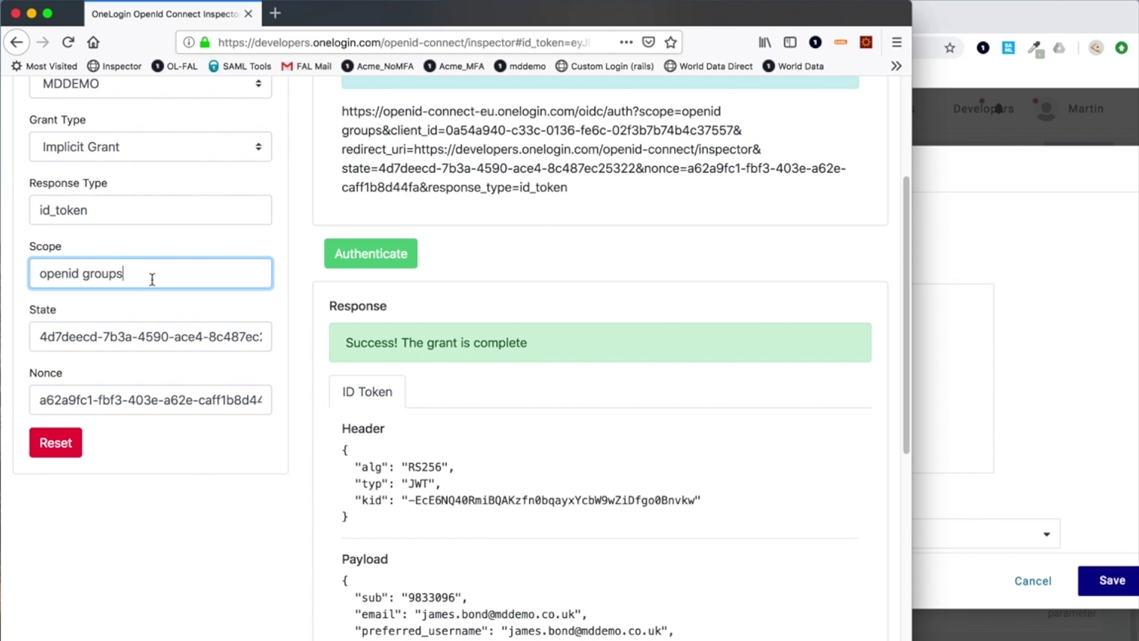
left_click(68, 444)
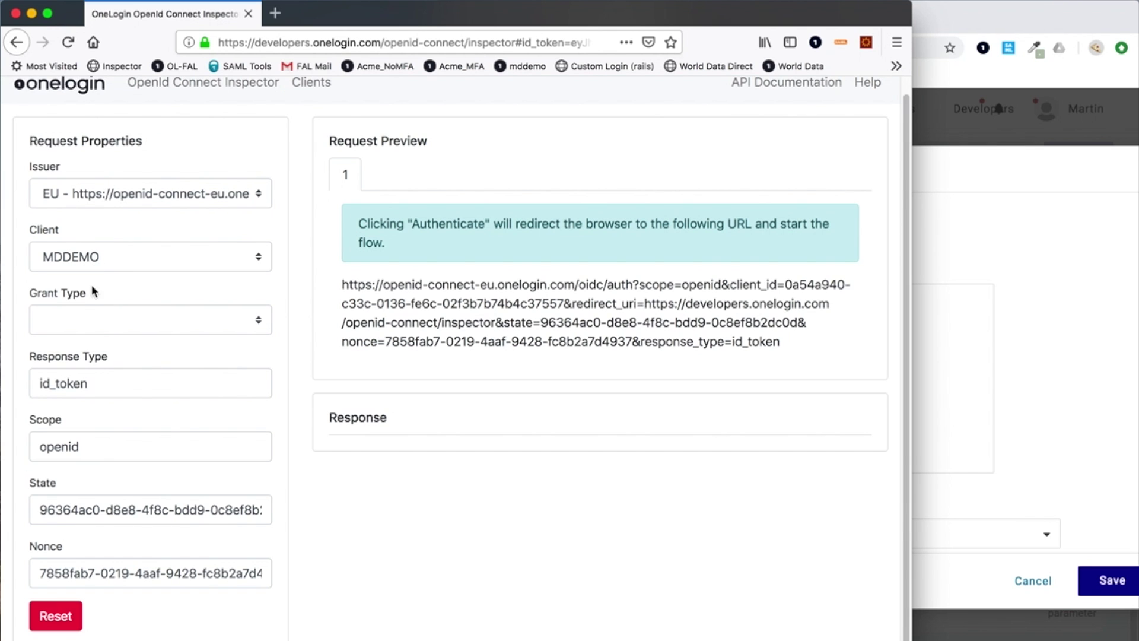
left_click(105, 320)
left_click(89, 344)
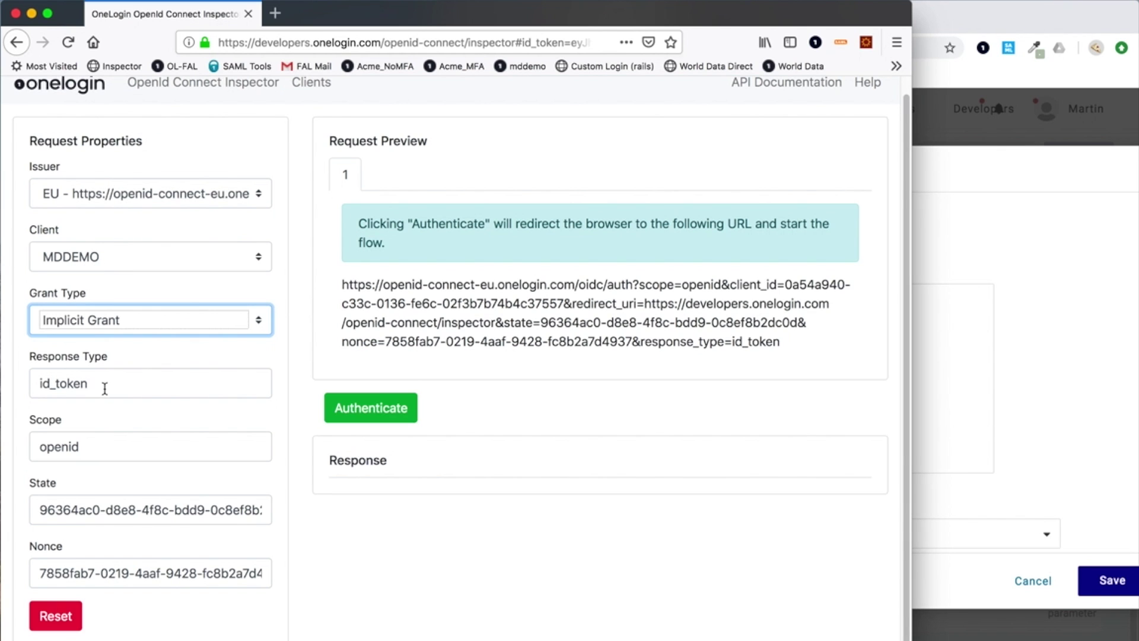
left_click(113, 442)
type("params")
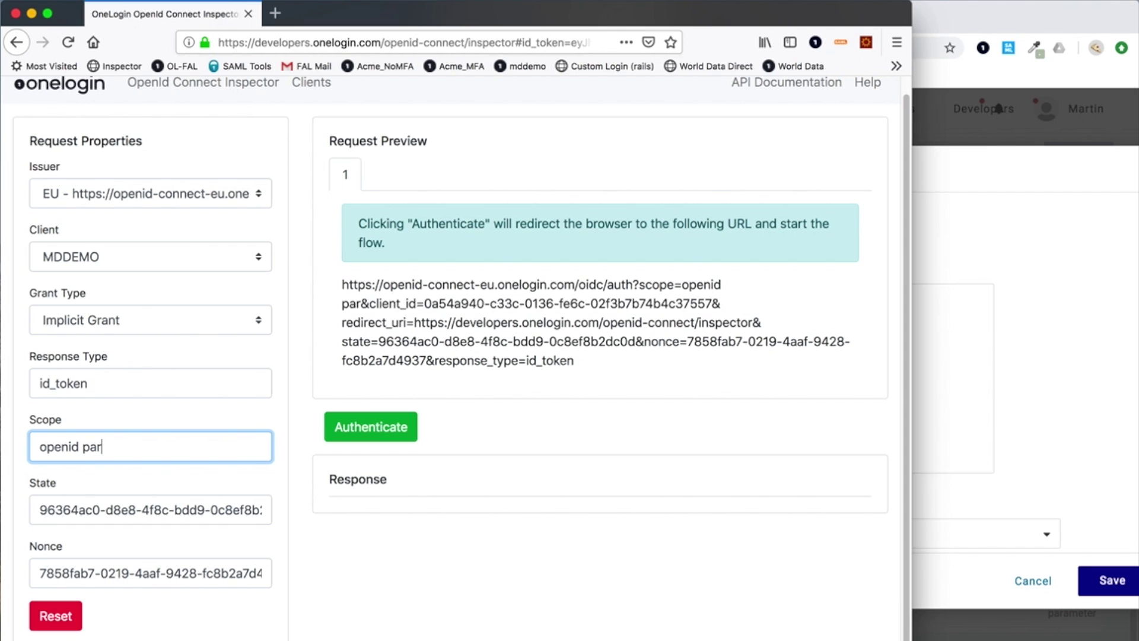
- Authenticate and highlight the params claims, such as Custom_Params, memberOf and Custom2-ProvisioningGroup
left_click(350, 433)
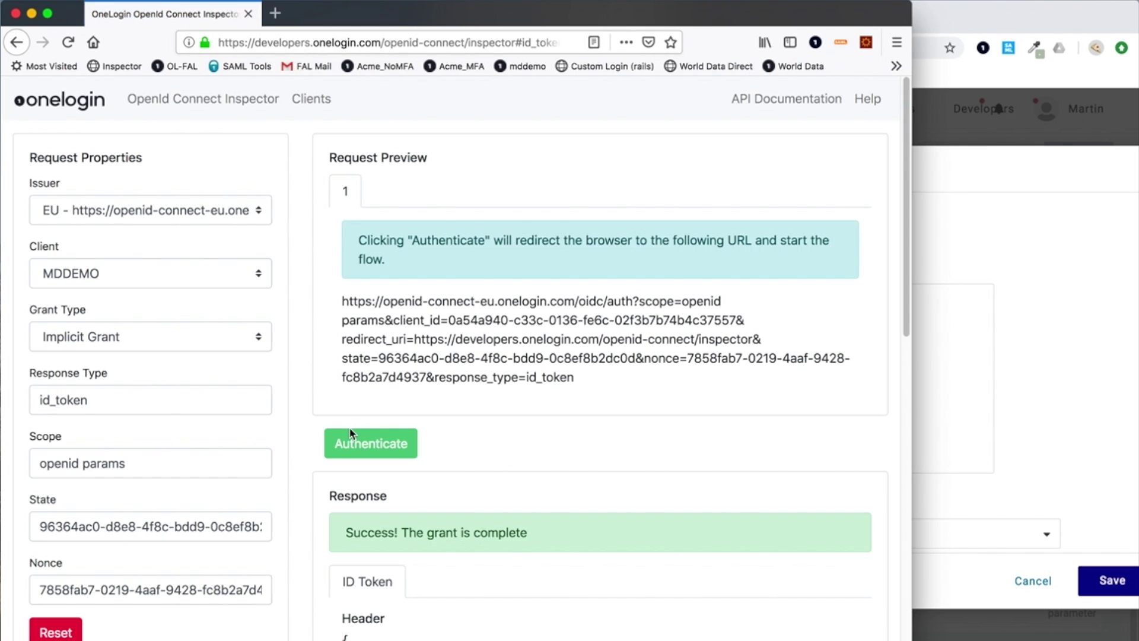
scroll(446, 422, "down", 6)
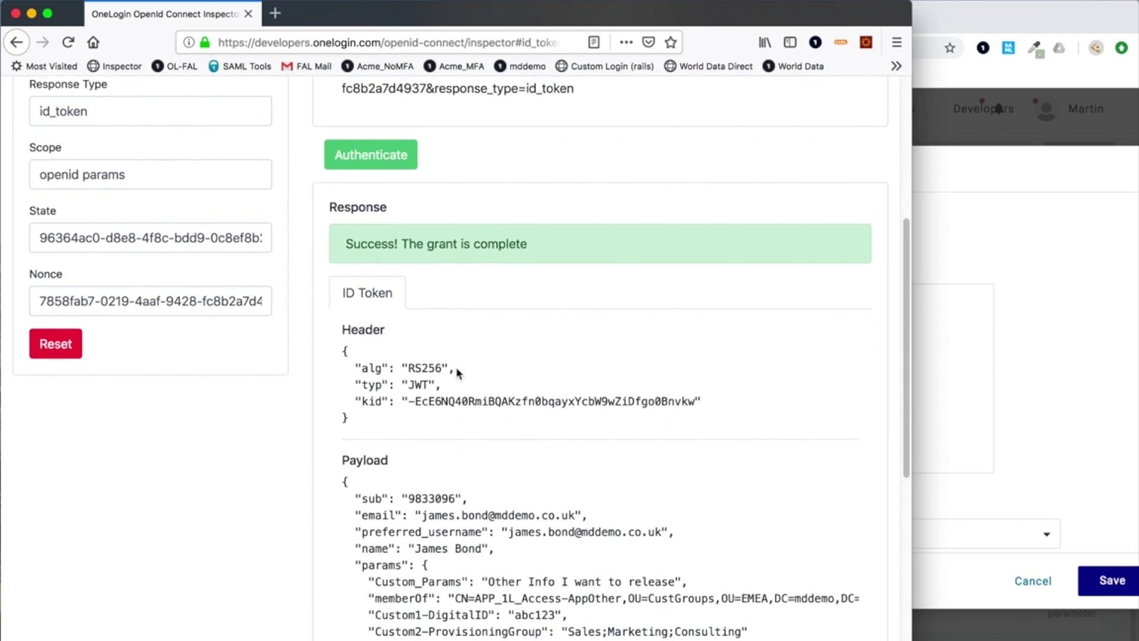
scroll(461, 369, "down", 3)
left_click_drag(374, 288, 685, 338)
- Close the admin portal's Groups field settings without saving
left_click(1026, 365)
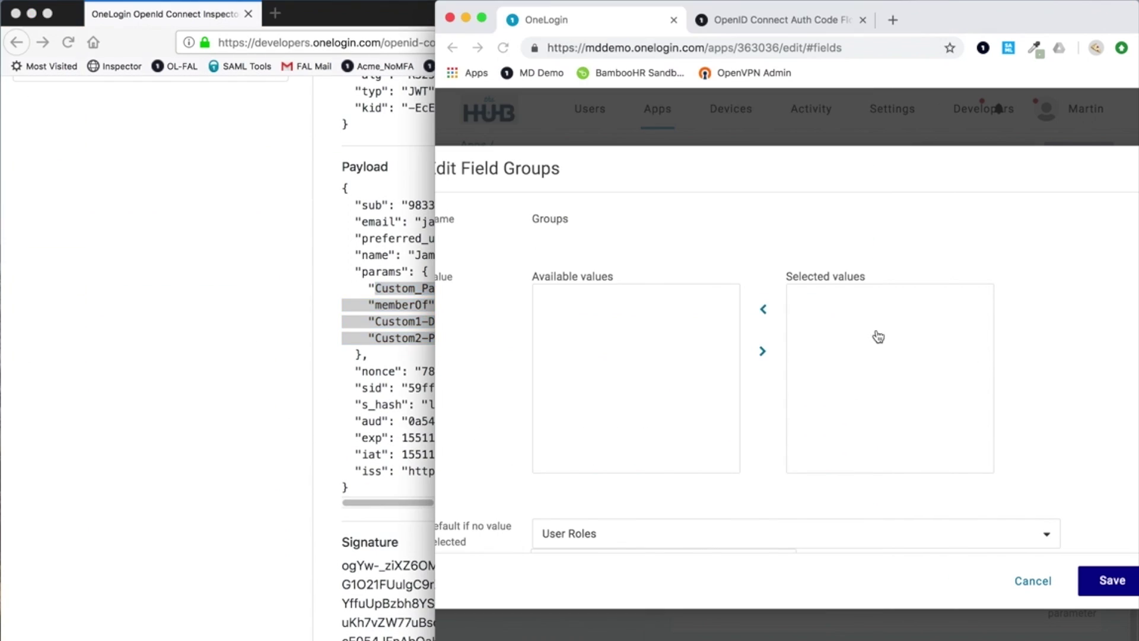
left_click(1032, 581)
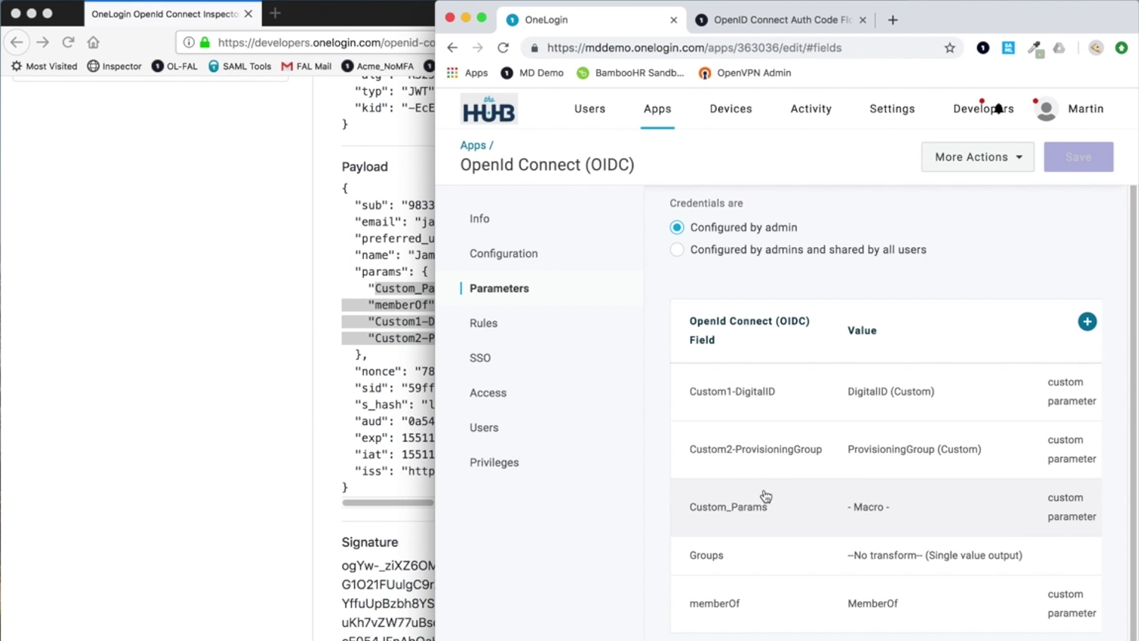
left_click(283, 396)
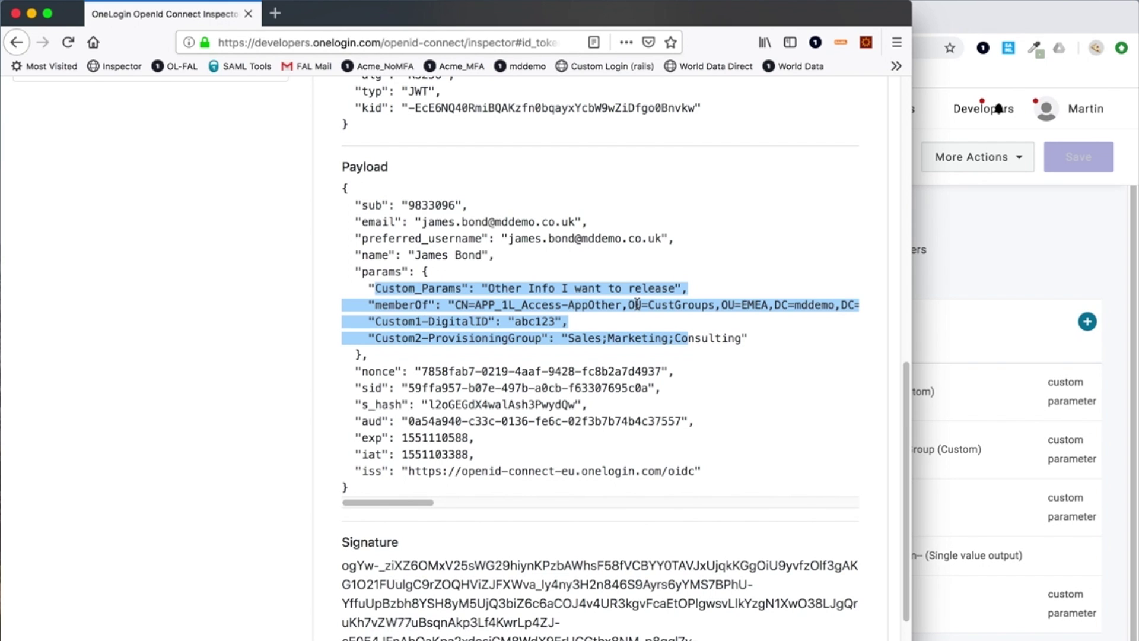
- Deselect the payload text and reset the inspector form, leaving scope openid and grant type blank
left_click(194, 353)
scroll(194, 349, "up", 8)
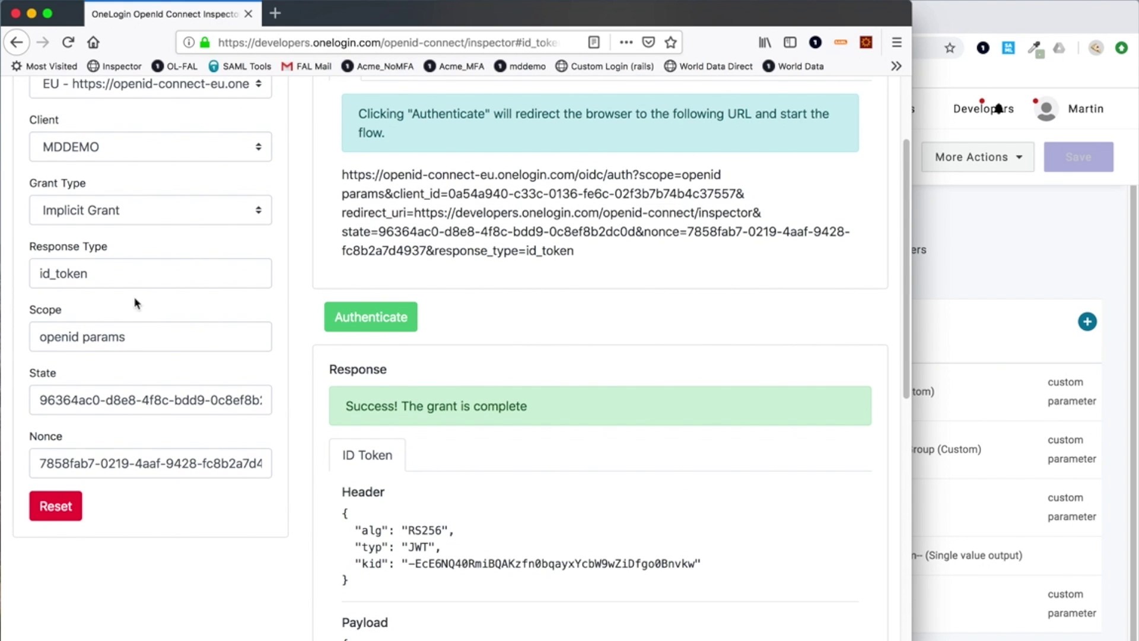
left_click(56, 505)
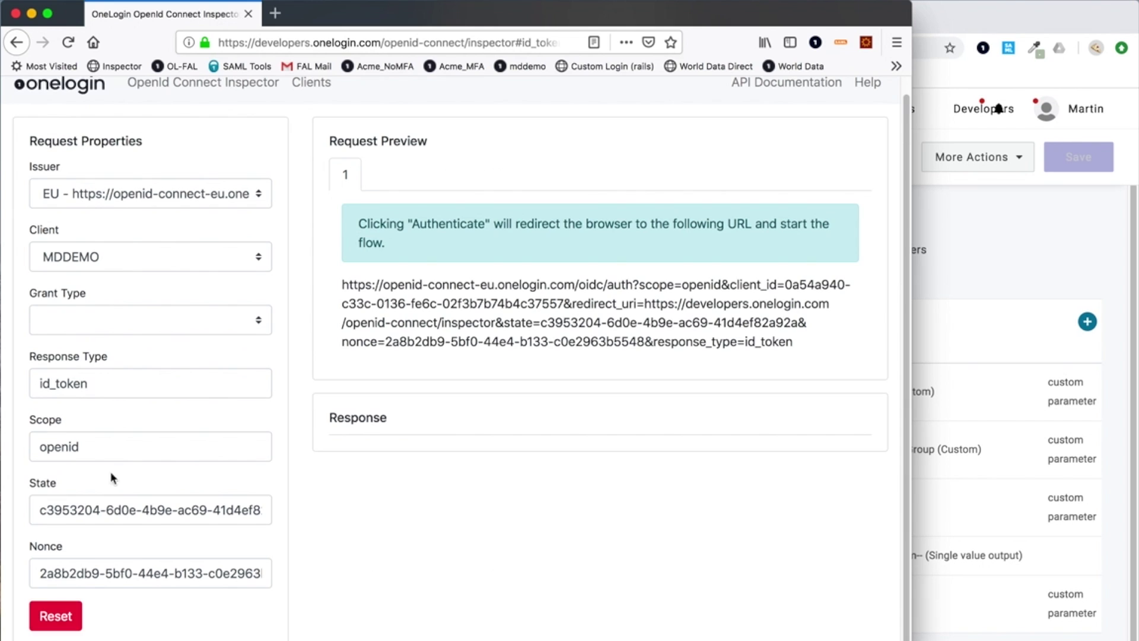
- Select Implicit Grant and set the response type to 'id_token token'
left_click(145, 320)
left_click(77, 343)
left_click(121, 386)
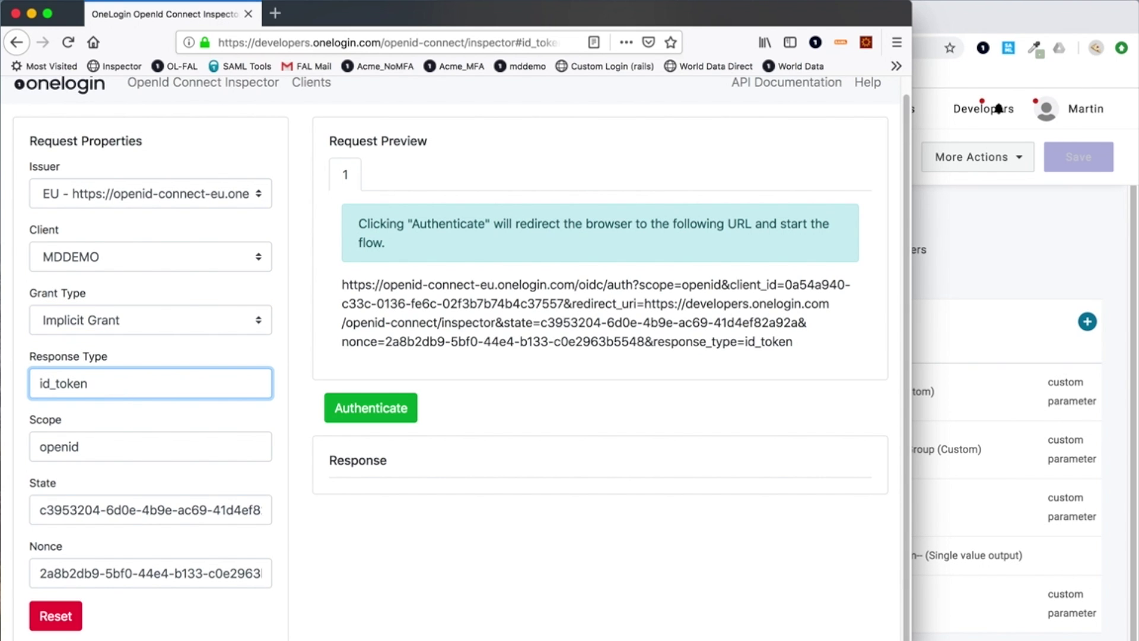
type("token")
- Authenticate and view the returned Bearer access token expiring in 3600 seconds
left_click(358, 416)
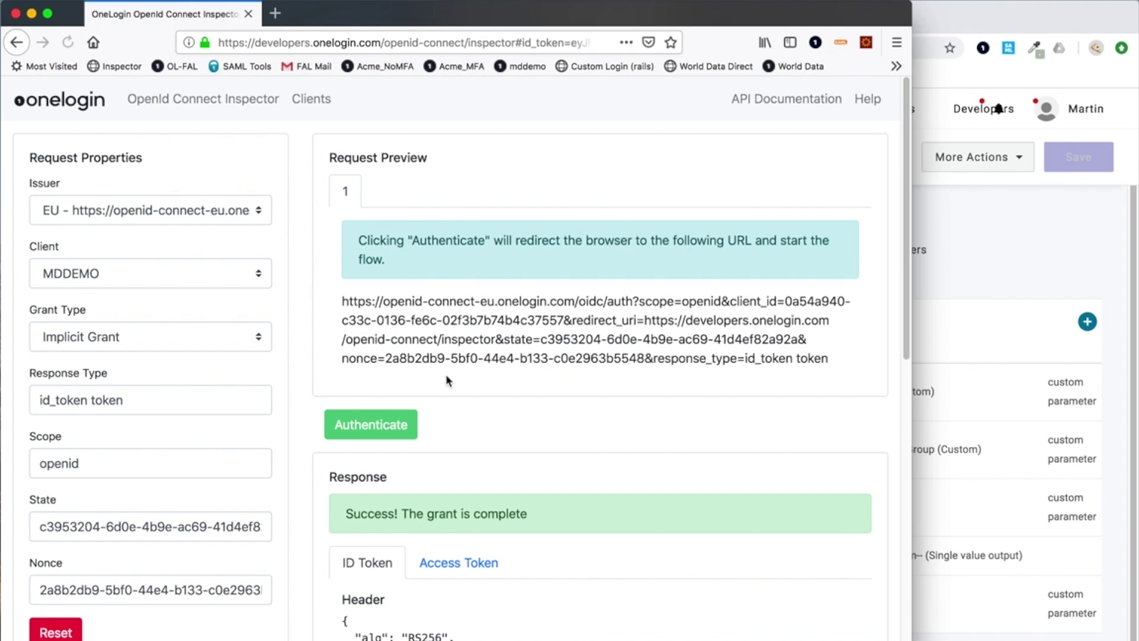
scroll(451, 386, "down", 4)
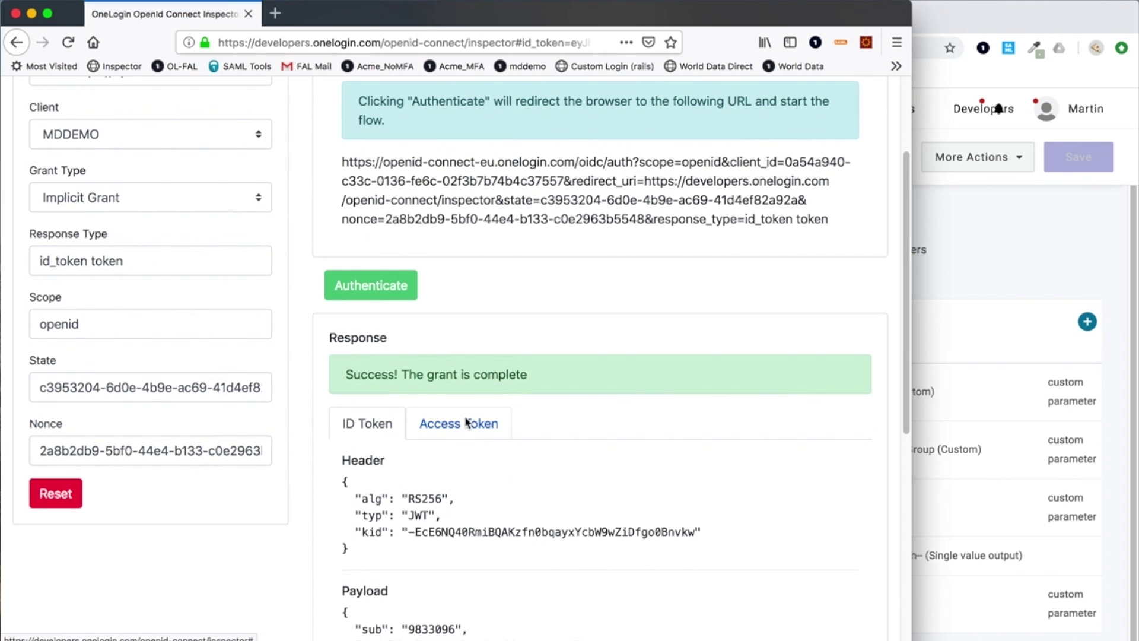
left_click(466, 423)
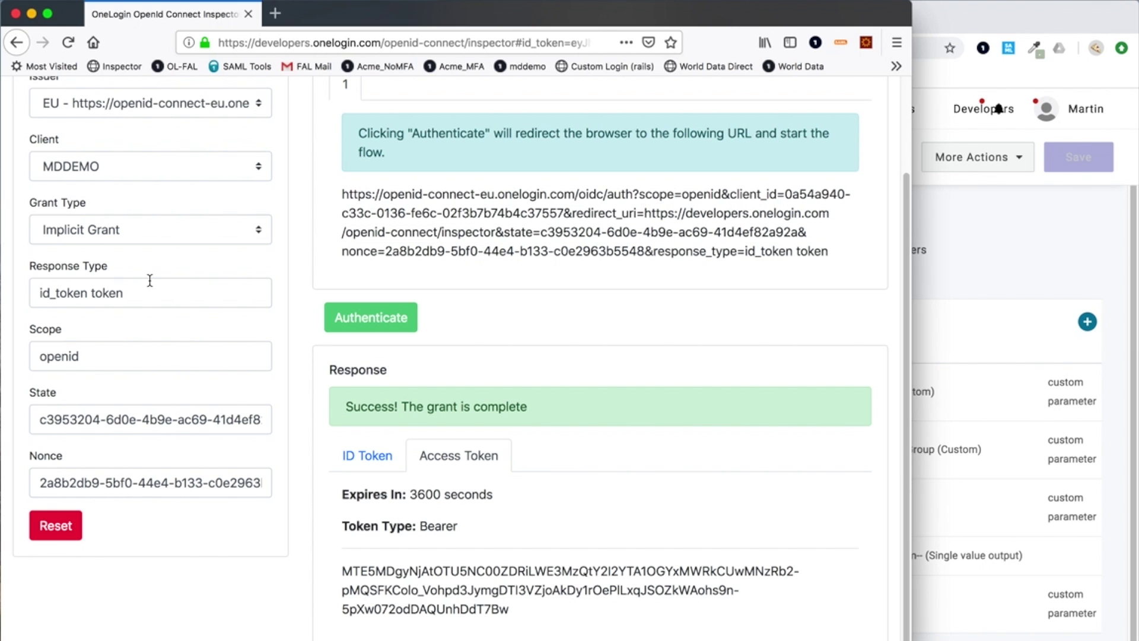
scroll(149, 279, "up", 1)
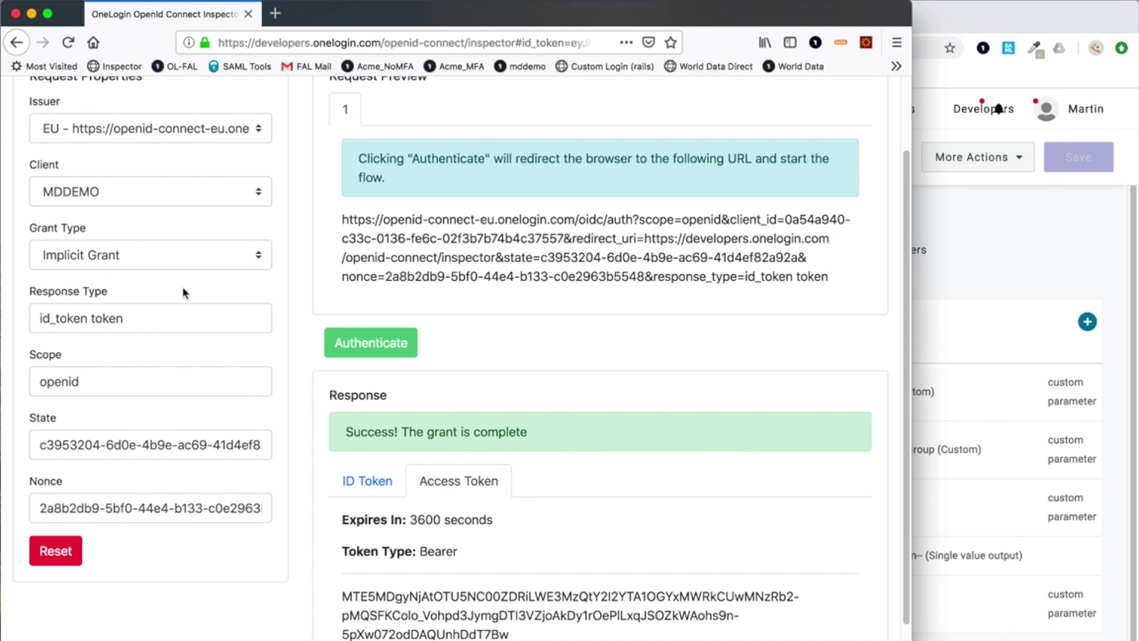
- Reset the form, switch to Authorization Code Grant, and review the Basic, POST and None (PKCE) options
left_click(64, 555)
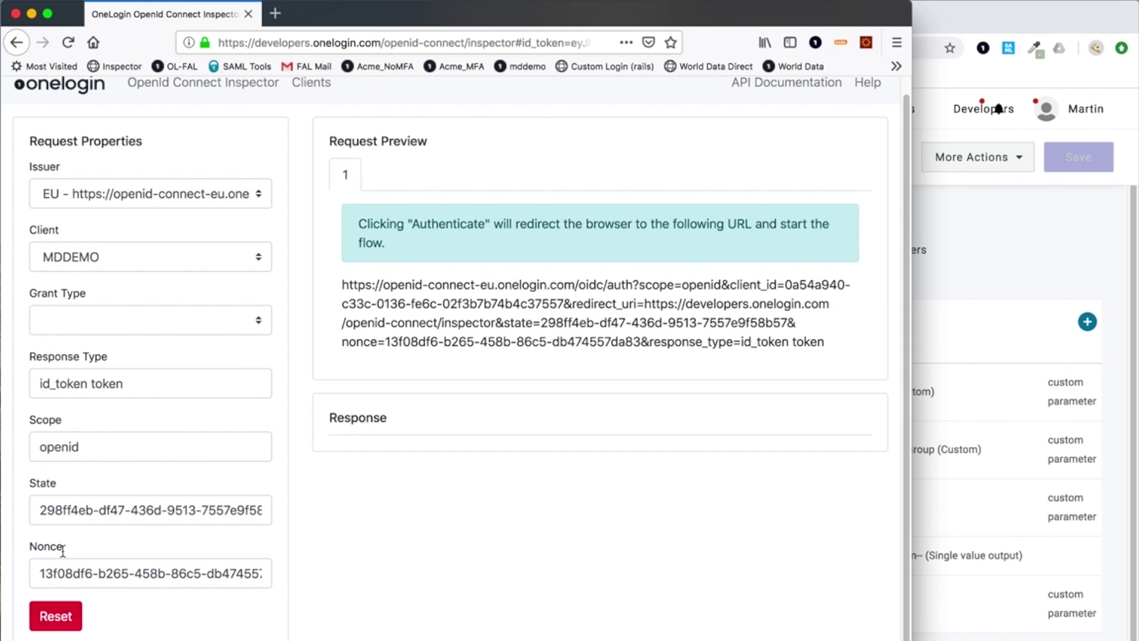
left_click(91, 330)
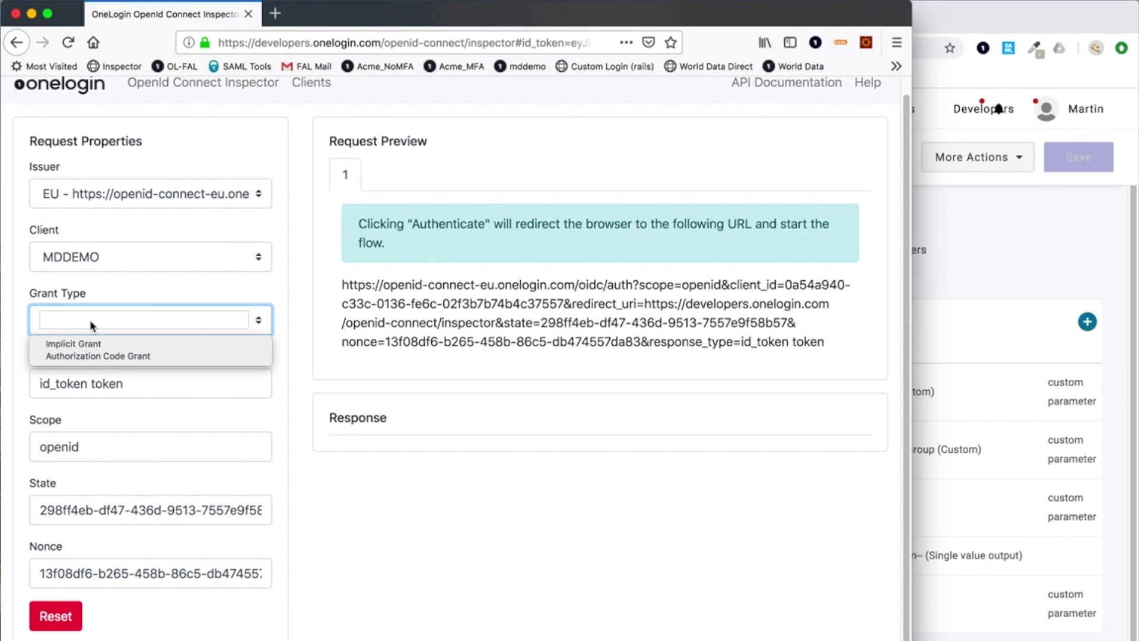
left_click(100, 355)
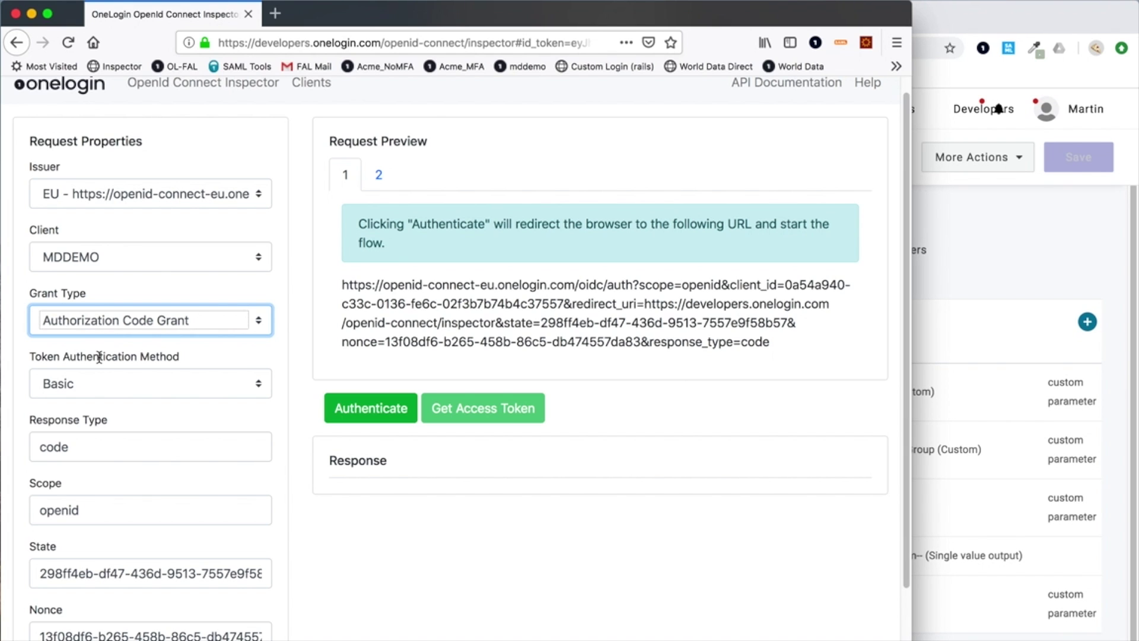
left_click(131, 381)
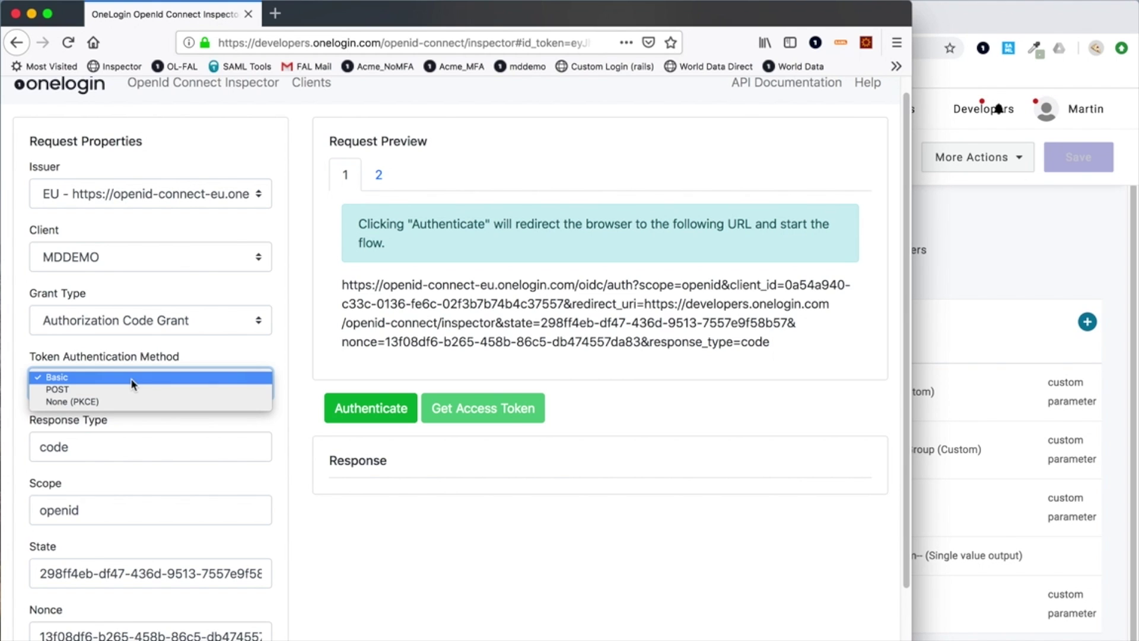
- Check the OIDC app's SSO tab, showing Web application type and Basic token authentication, then return
left_click(1049, 241)
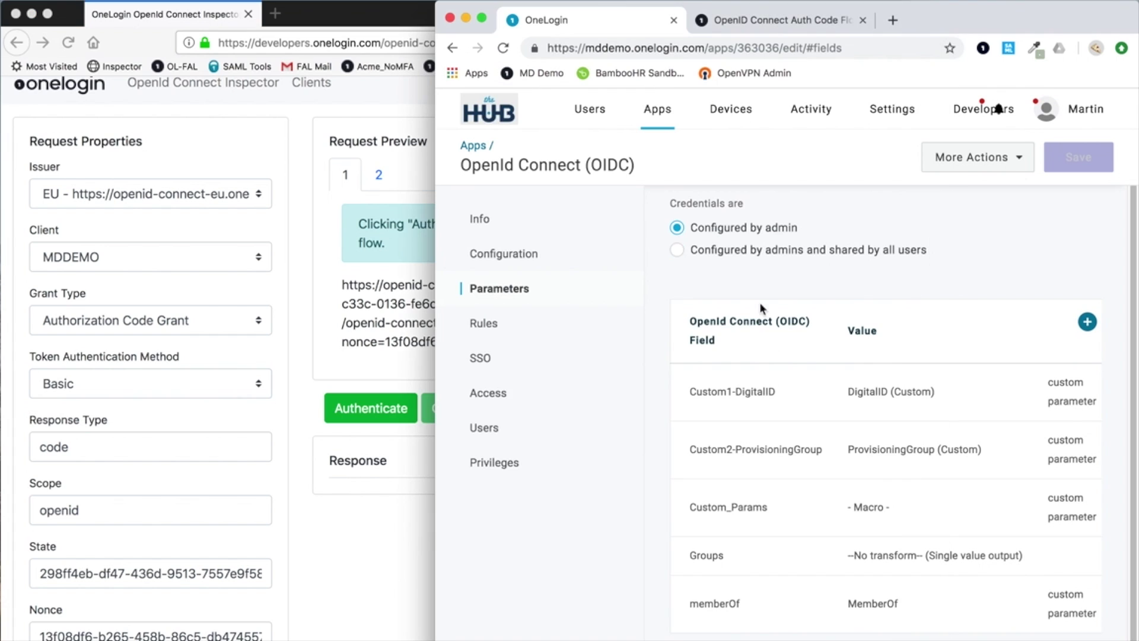
left_click(496, 367)
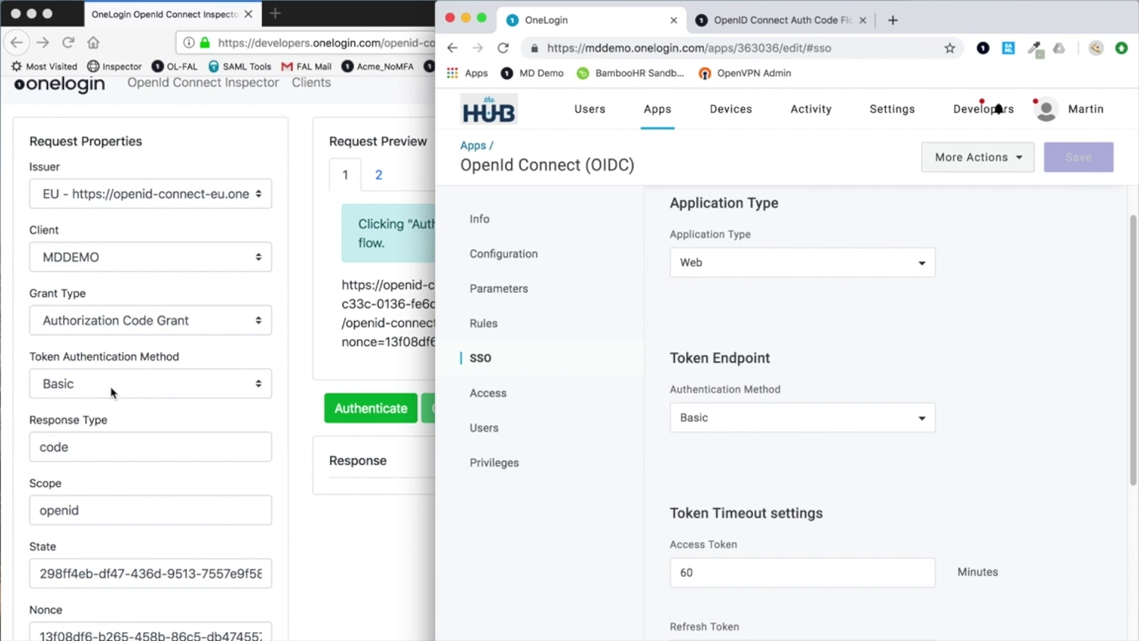
left_click(109, 443)
- Authenticate with response type 'code' and inspect the returned authorization code and oidc/token exchange request
left_click_drag(89, 447, 24, 445)
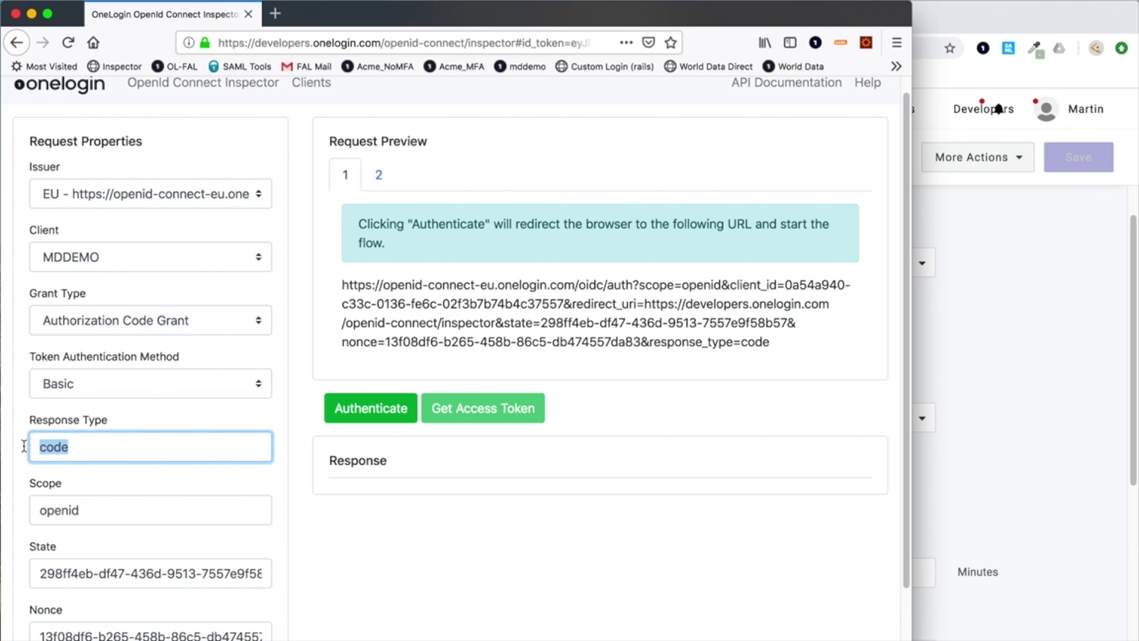
scroll(139, 439, "down", 3)
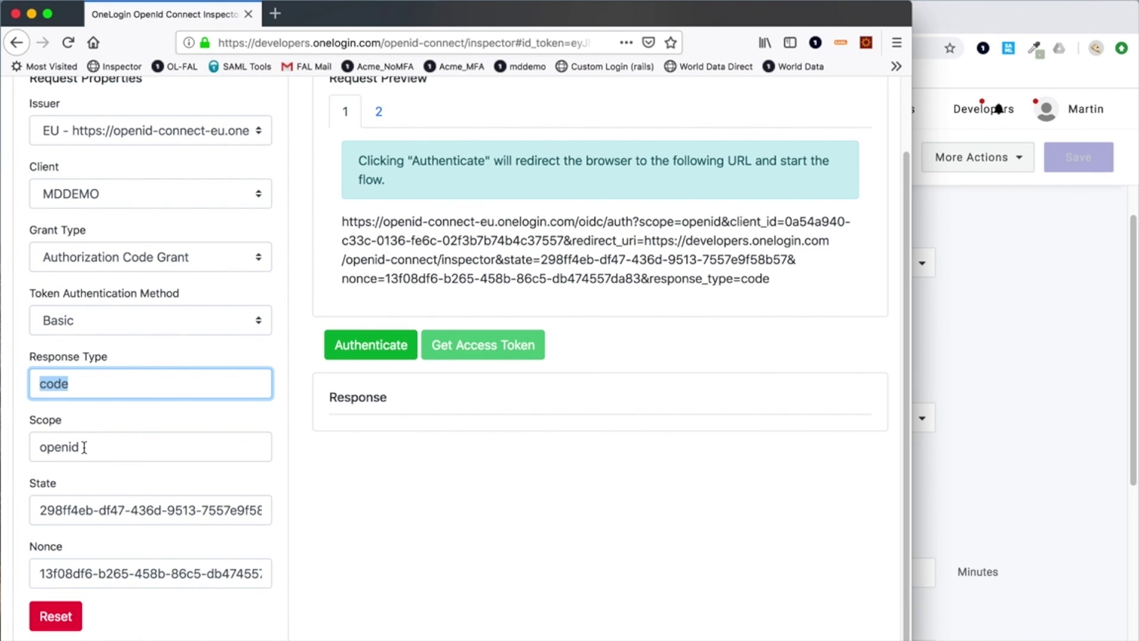
left_click(382, 349)
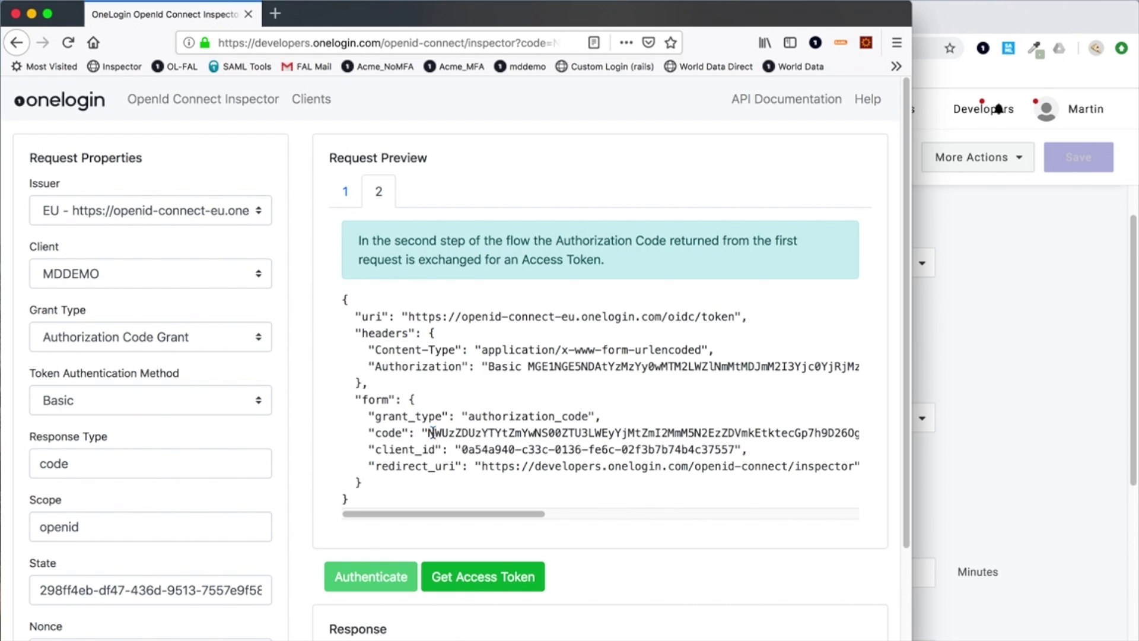
left_click_drag(432, 433, 695, 433)
scroll(677, 430, "down", 4)
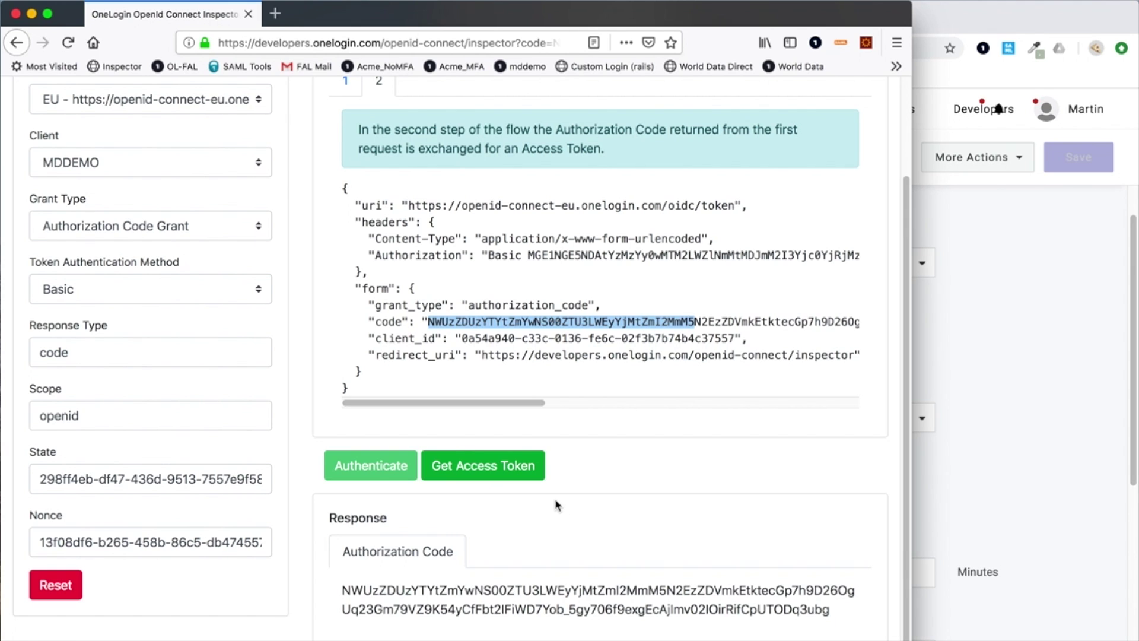
- Exchange the authorization code and review the returned ID token, access token and refresh token
left_click(467, 467)
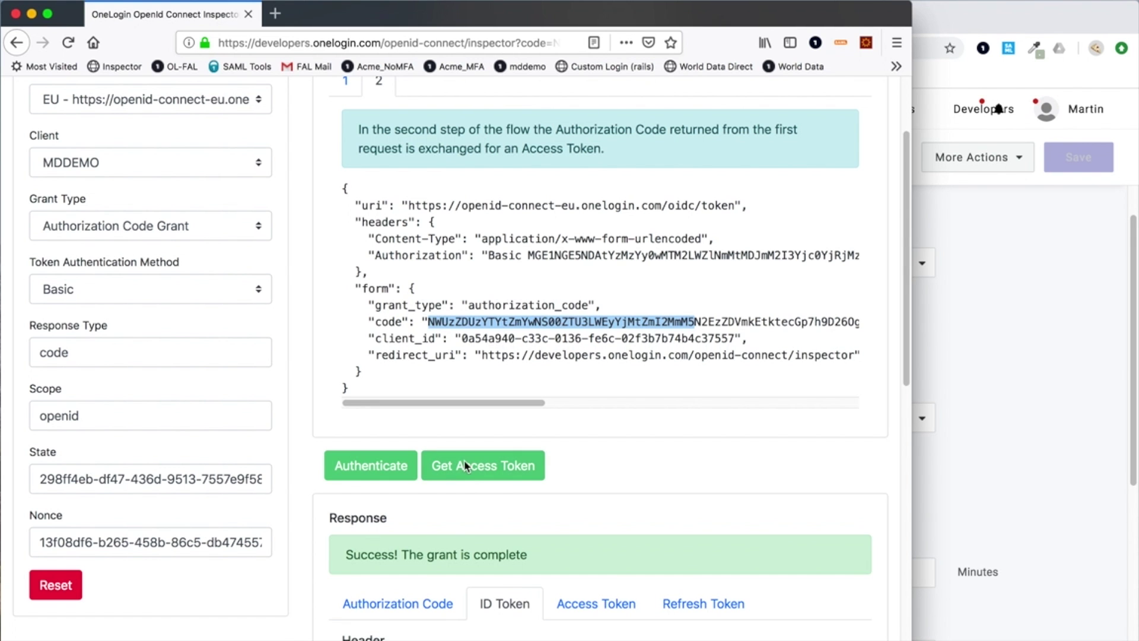
scroll(466, 466, "down", 10)
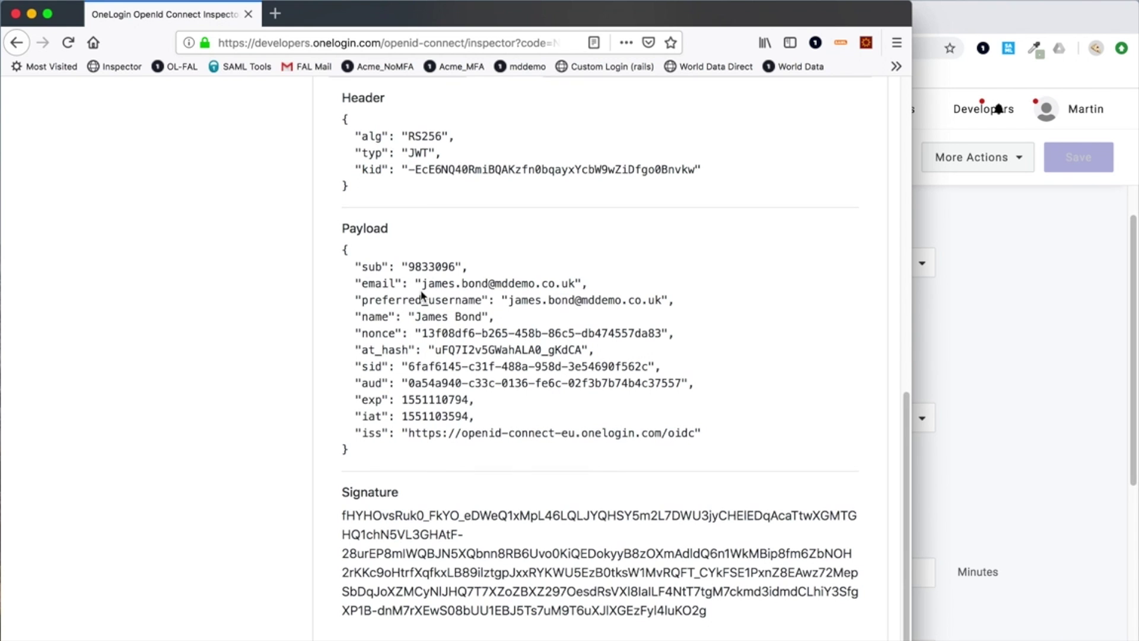
scroll(425, 303, "up", 2)
scroll(427, 308, "up", 2)
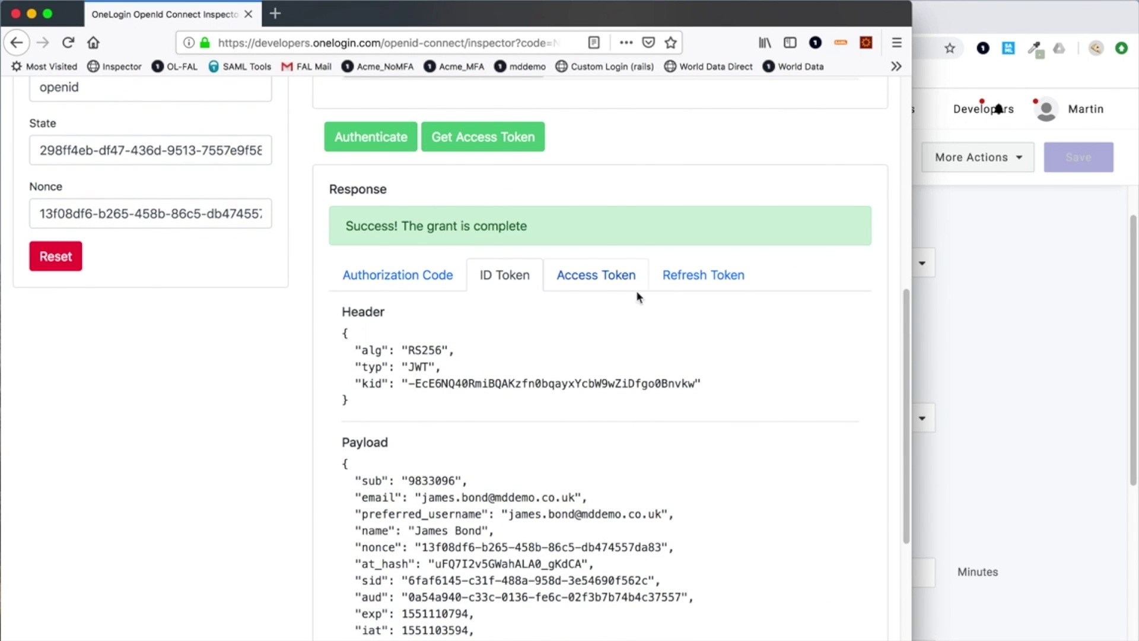
left_click(605, 282)
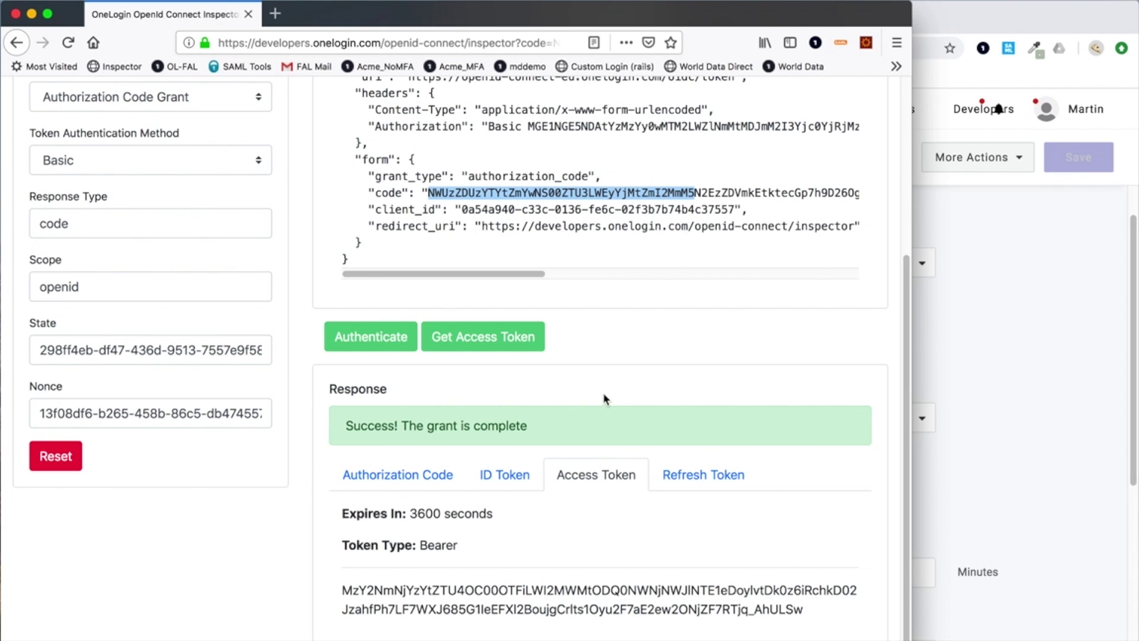
left_click(703, 475)
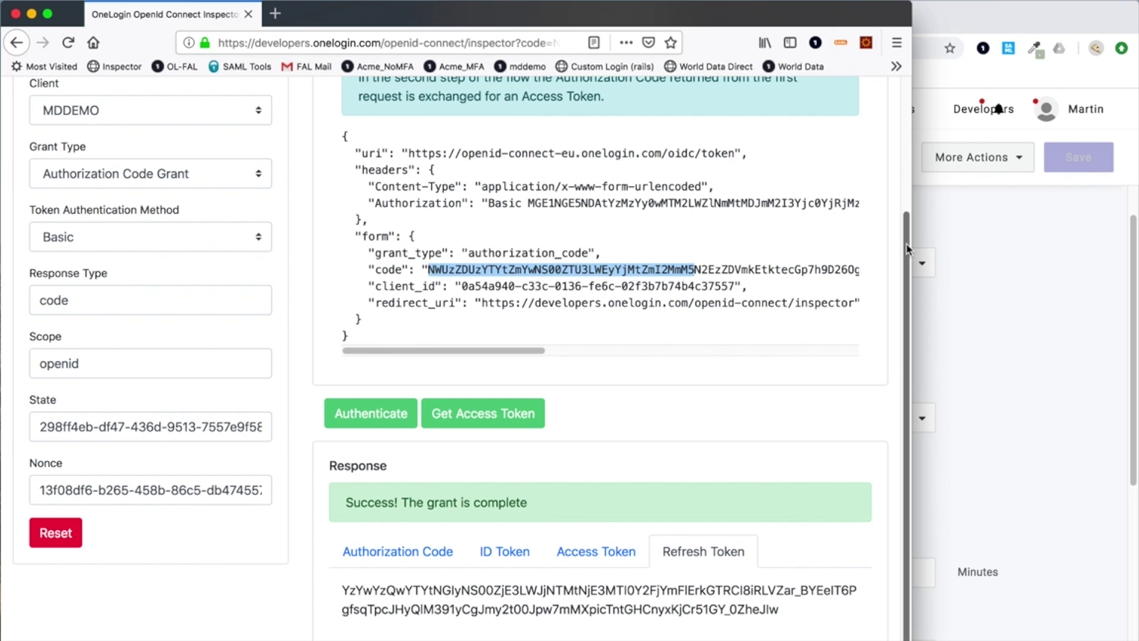
left_click(1028, 299)
- Switch to the Auth Code Flow pt. 1 page, widen it, and browse the OpenID Connect API Reference sidebar
left_click(765, 23)
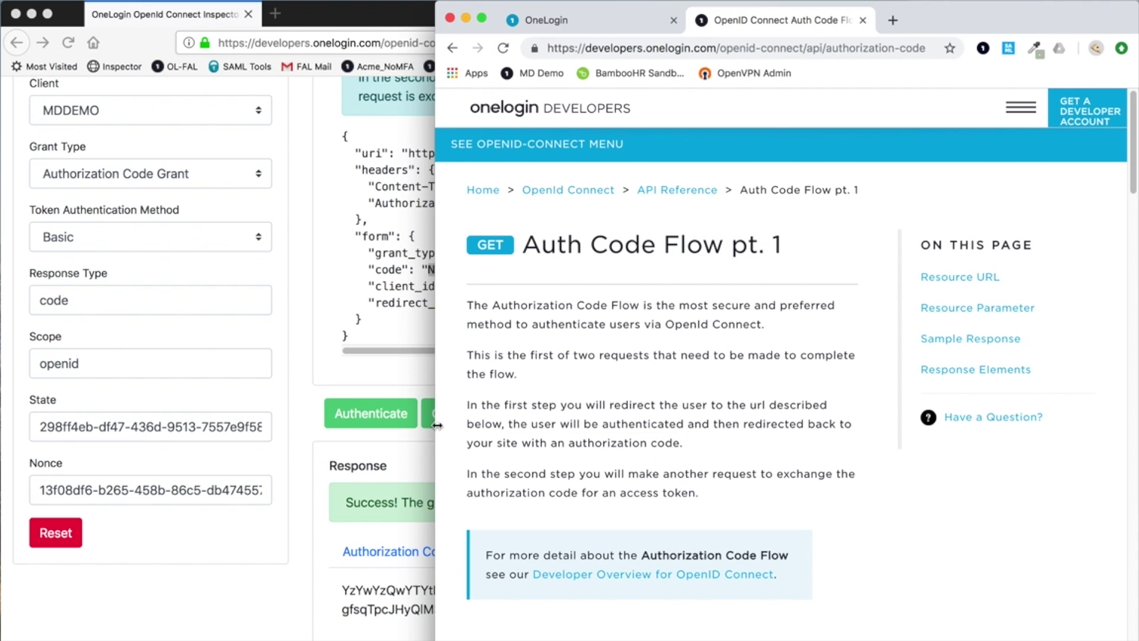
left_click_drag(437, 426, 157, 425)
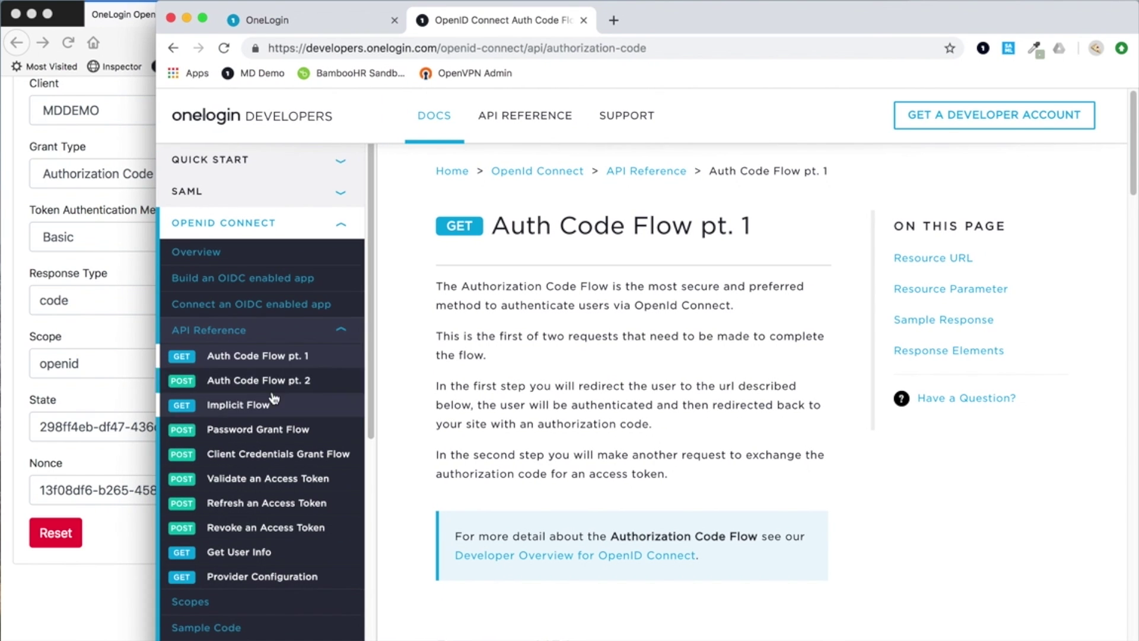
right_click(234, 637)
left_click(540, 604)
scroll(264, 545, "down", 3)
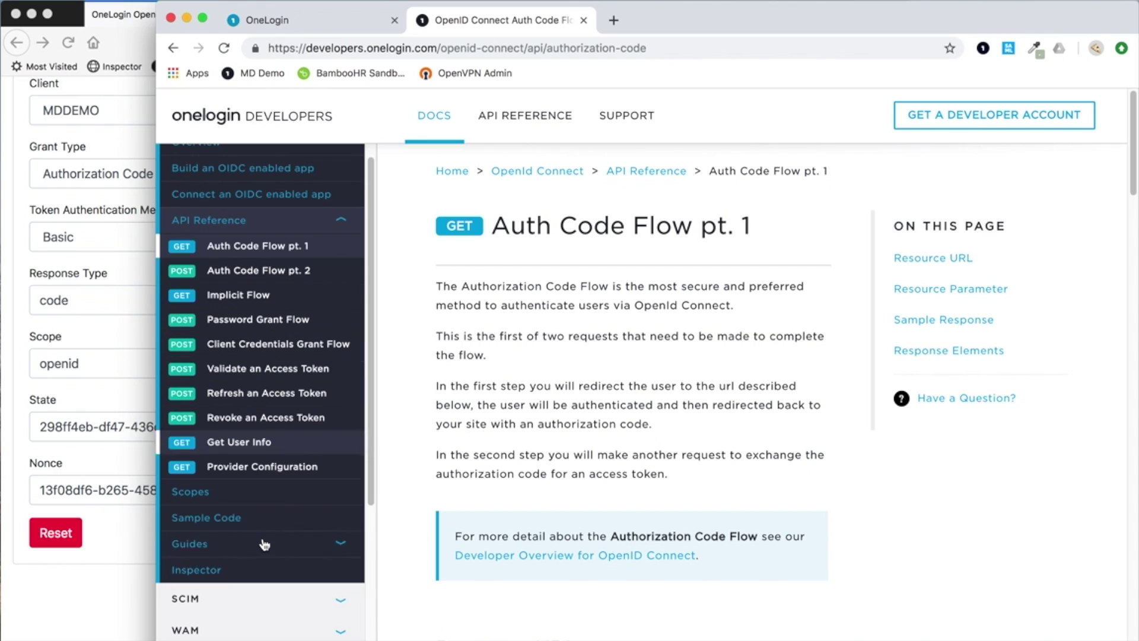